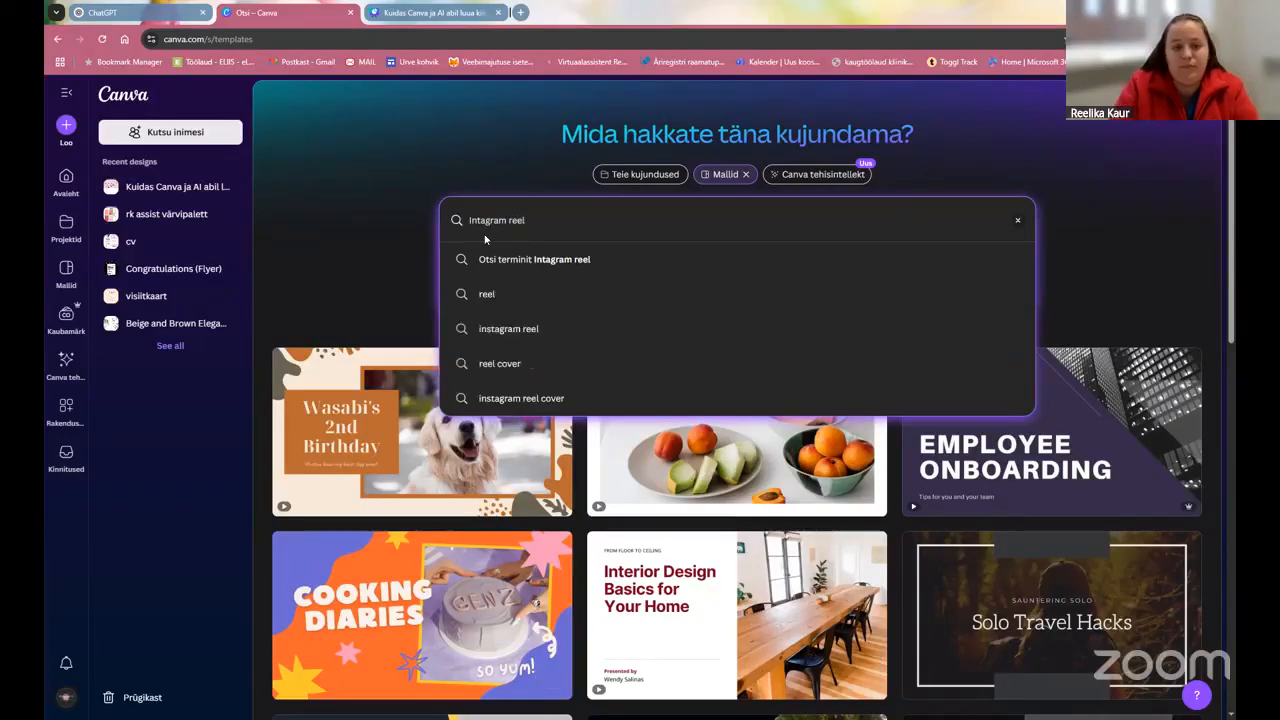
# - Search the templates for "Intagram reel" and open the White and Brown Coffee Quote Instagram Reel template for customizing
pyautogui.click(521, 262)
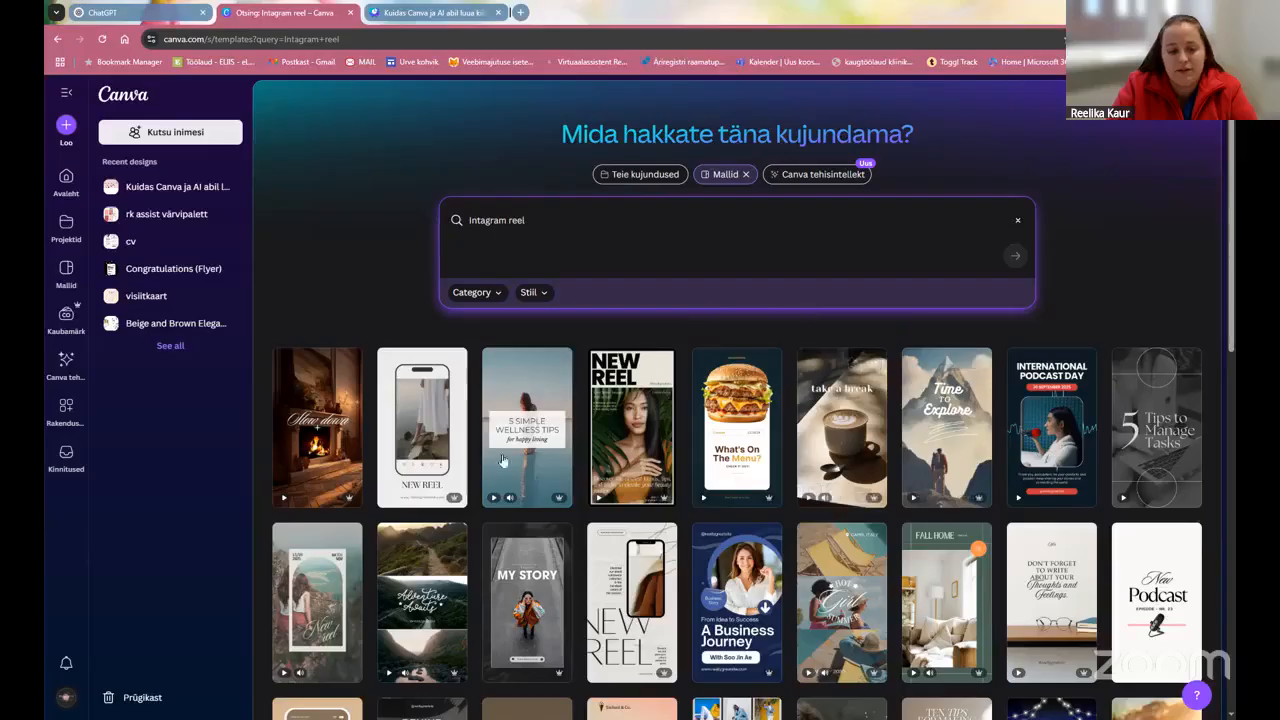
pyautogui.scroll(-2, 345, 592)
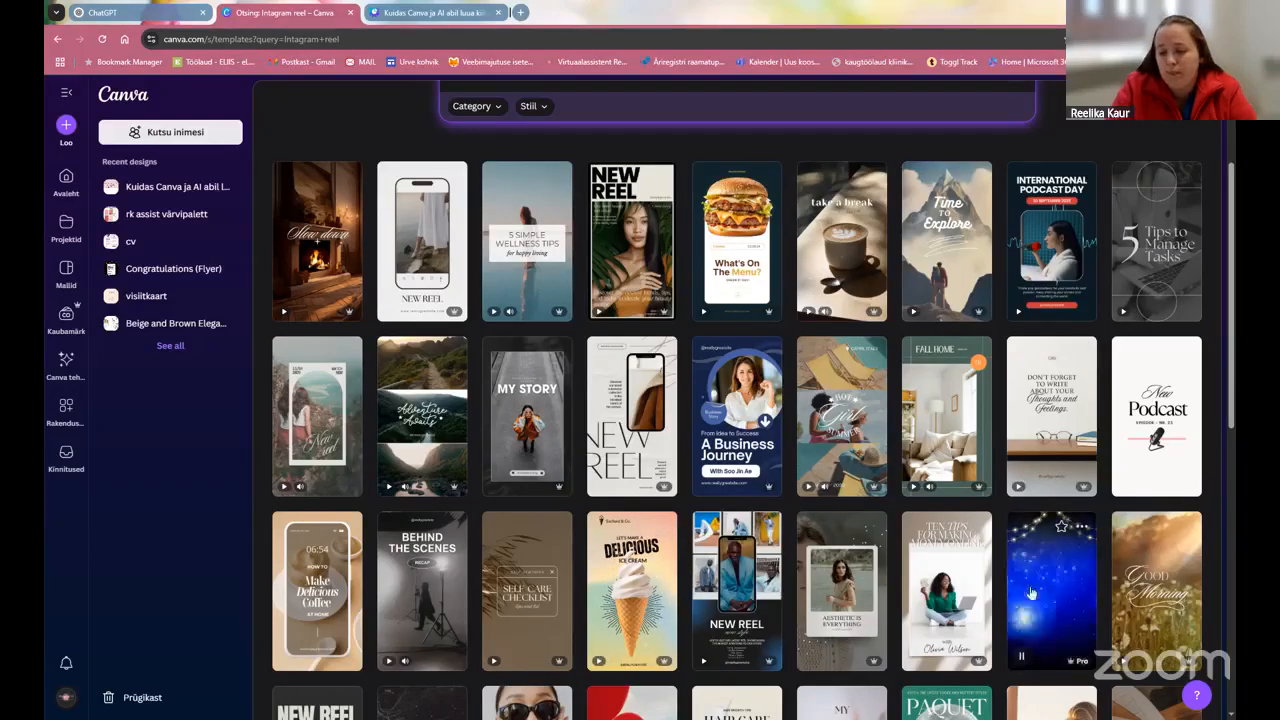
pyautogui.scroll(-2, 492, 447)
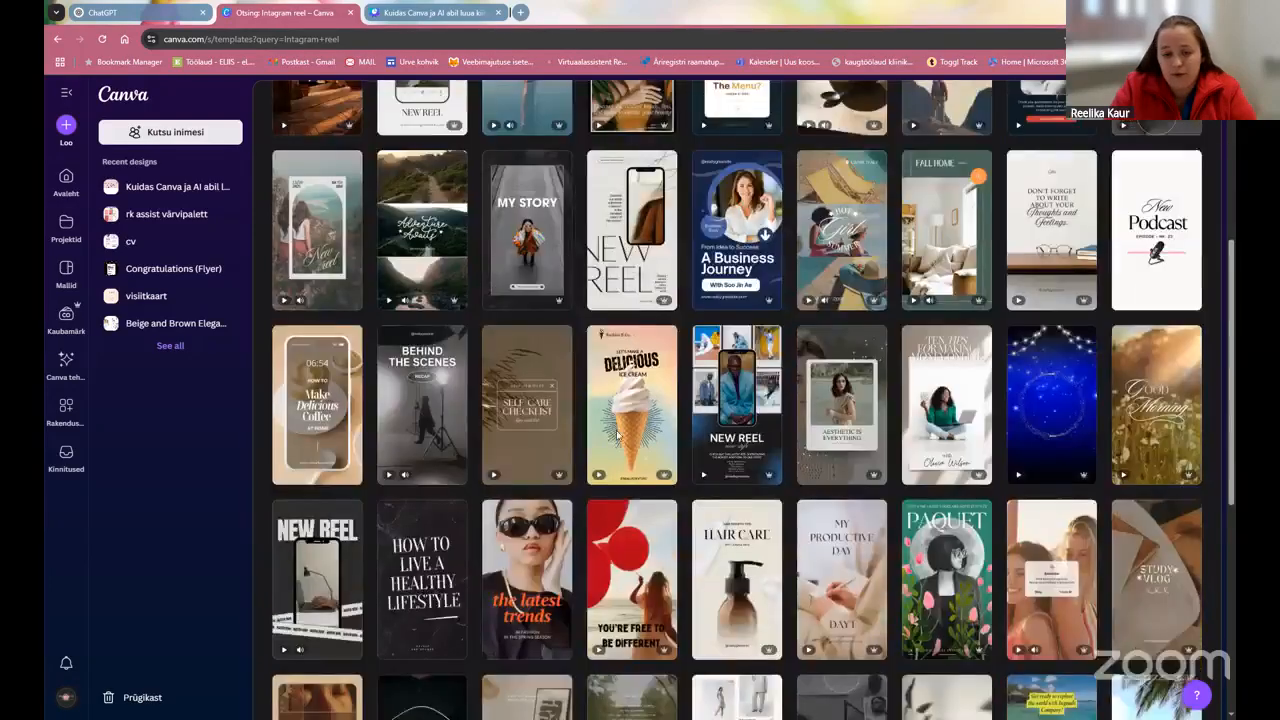
pyautogui.scroll(-3, 492, 447)
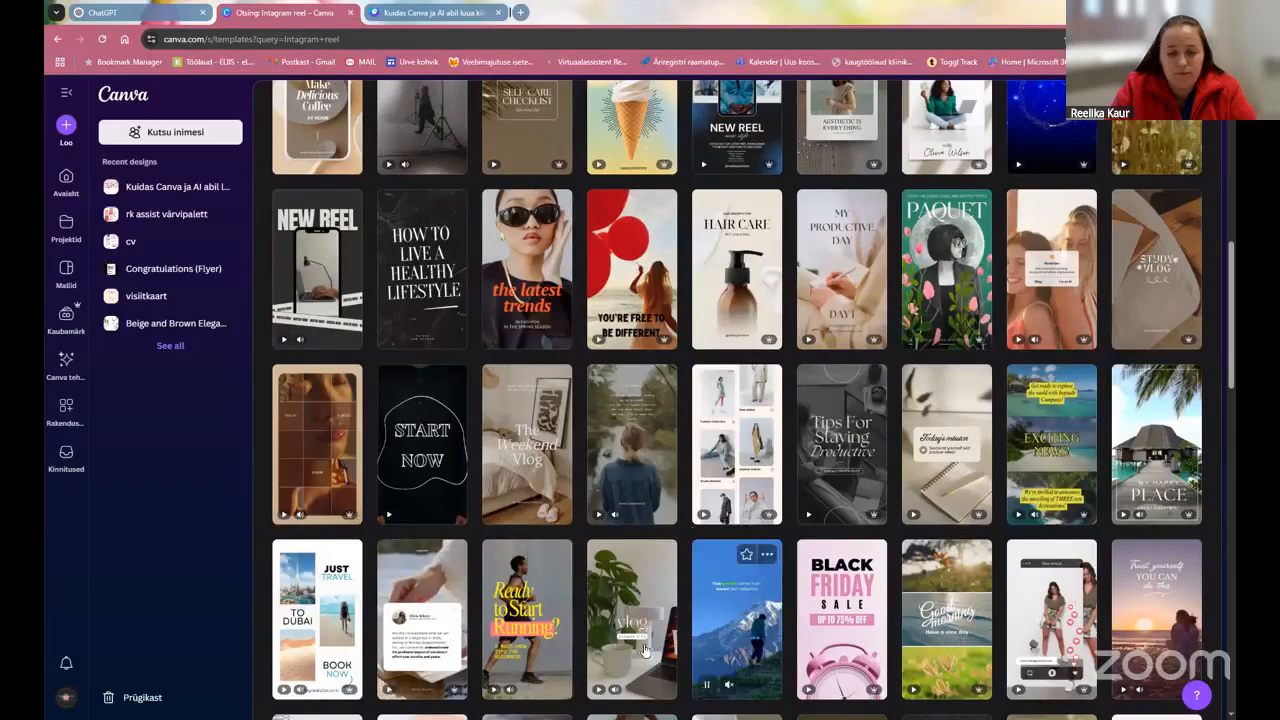
pyautogui.scroll(10, 860, 450)
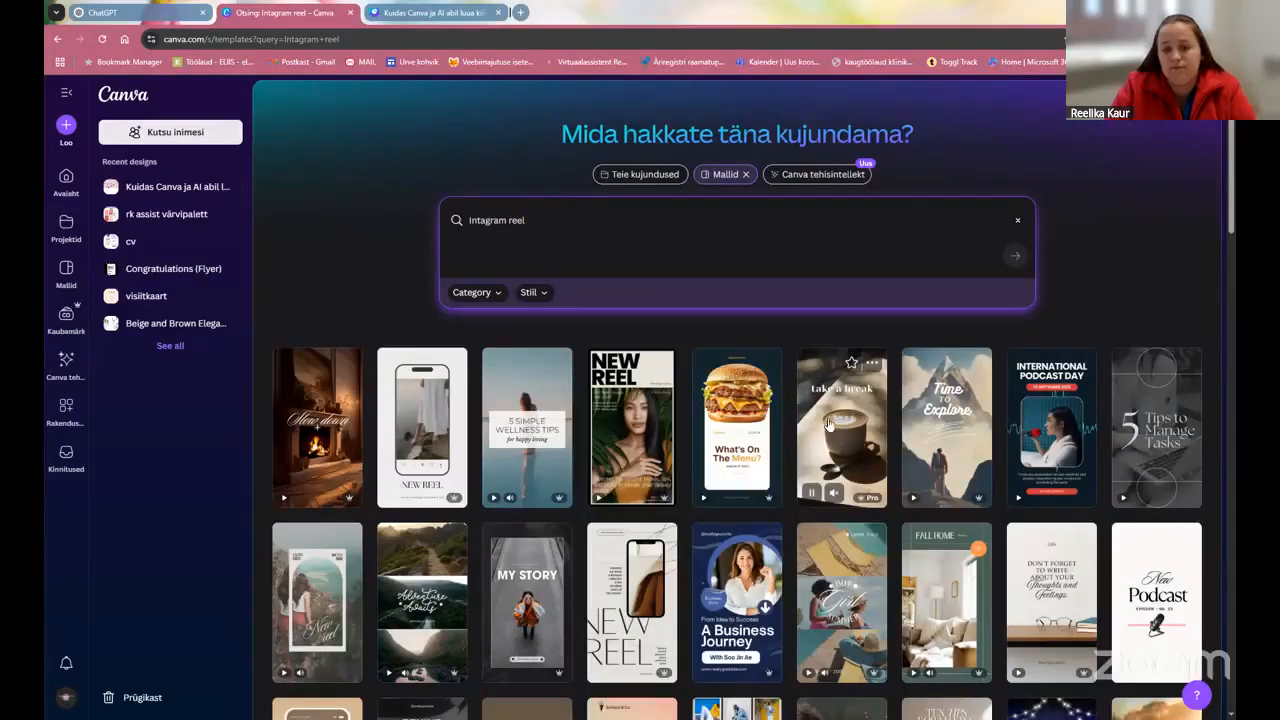
pyautogui.click(830, 417)
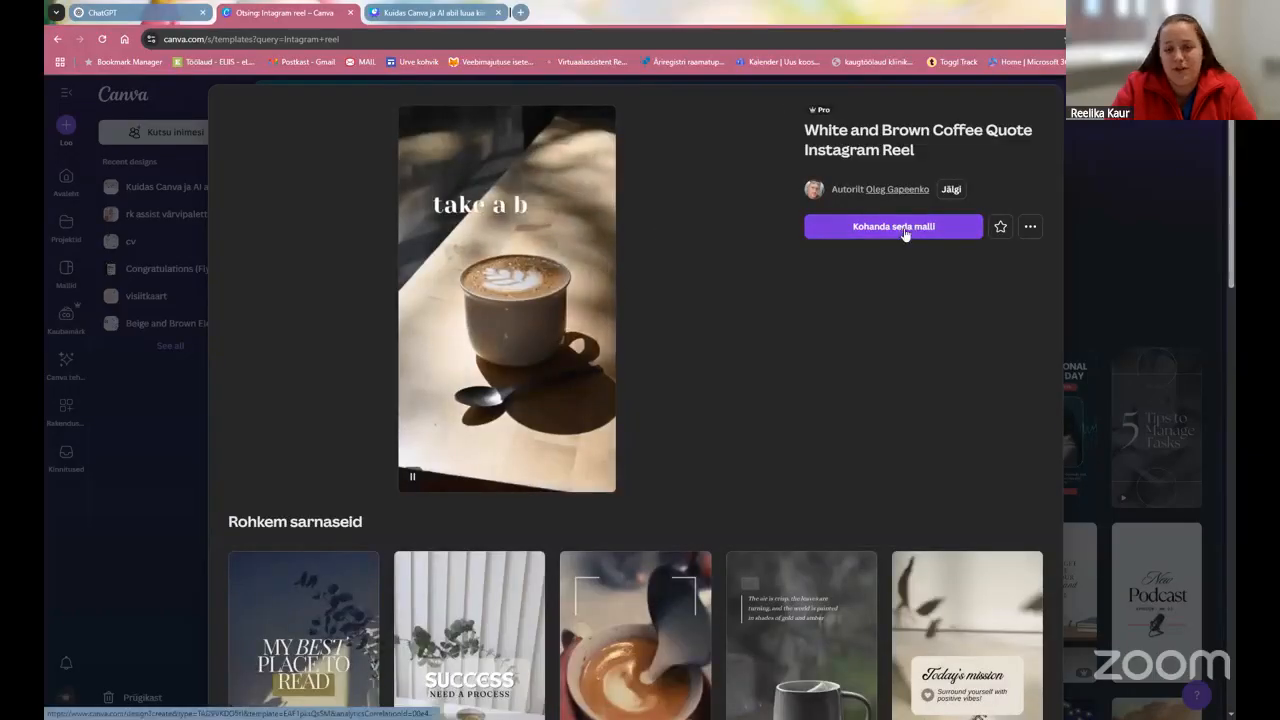
pyautogui.click(904, 228)
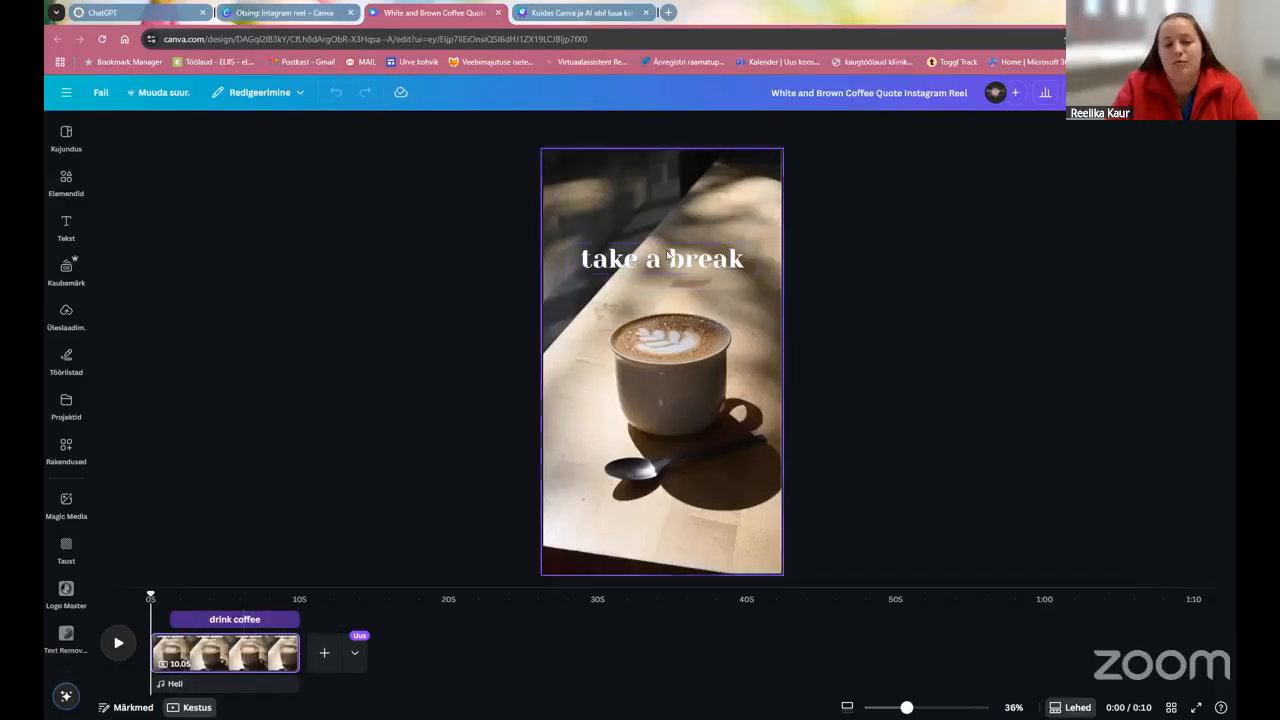
pyautogui.click(662, 290)
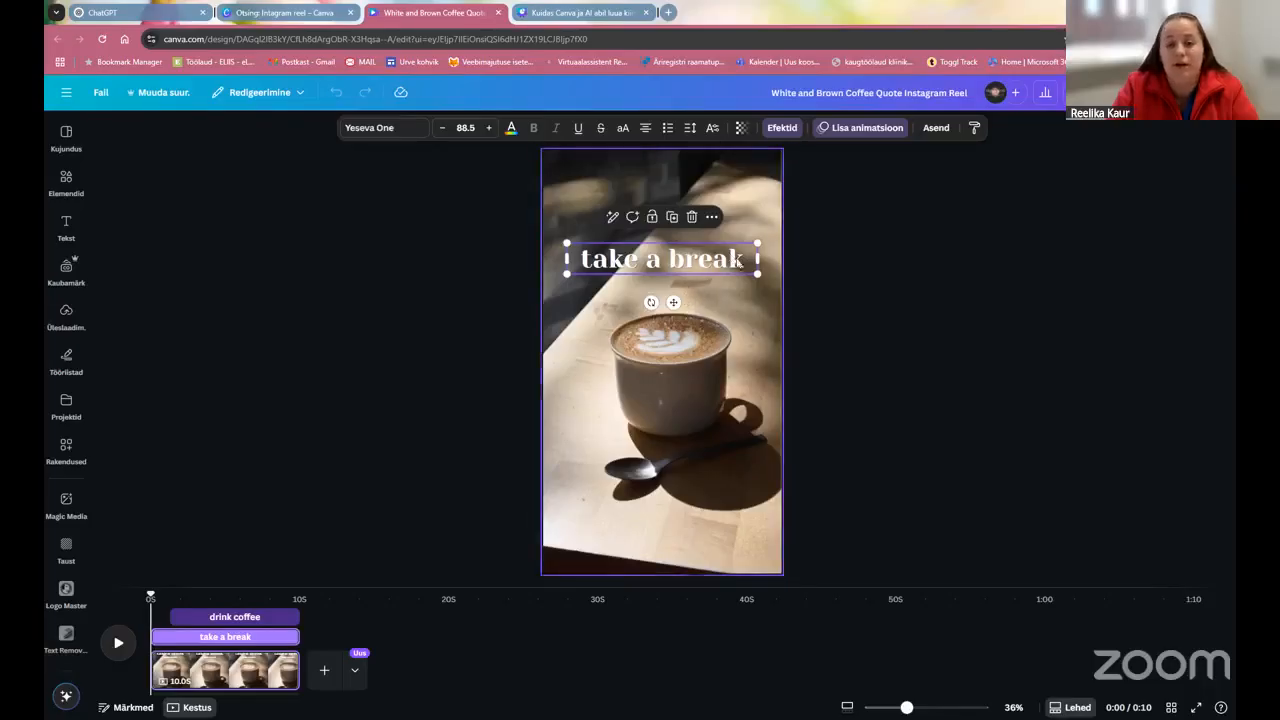
pyautogui.click(709, 185)
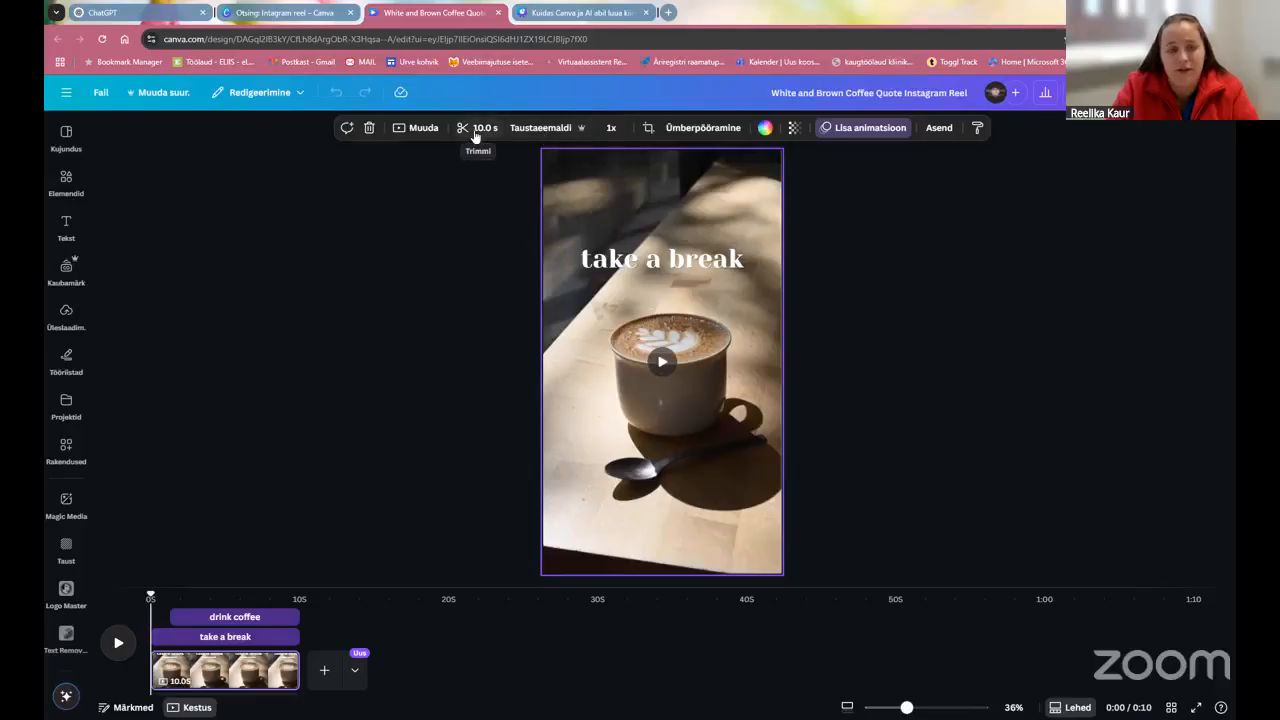
pyautogui.click(62, 190)
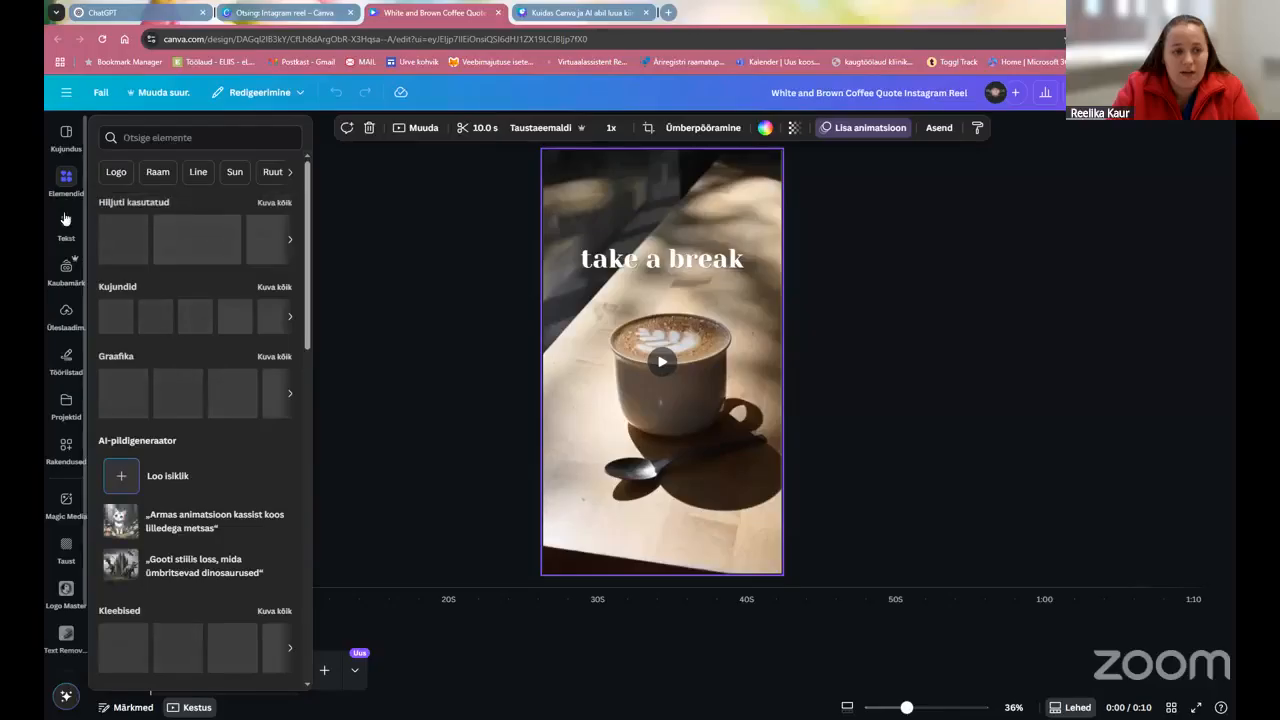
pyautogui.click(64, 218)
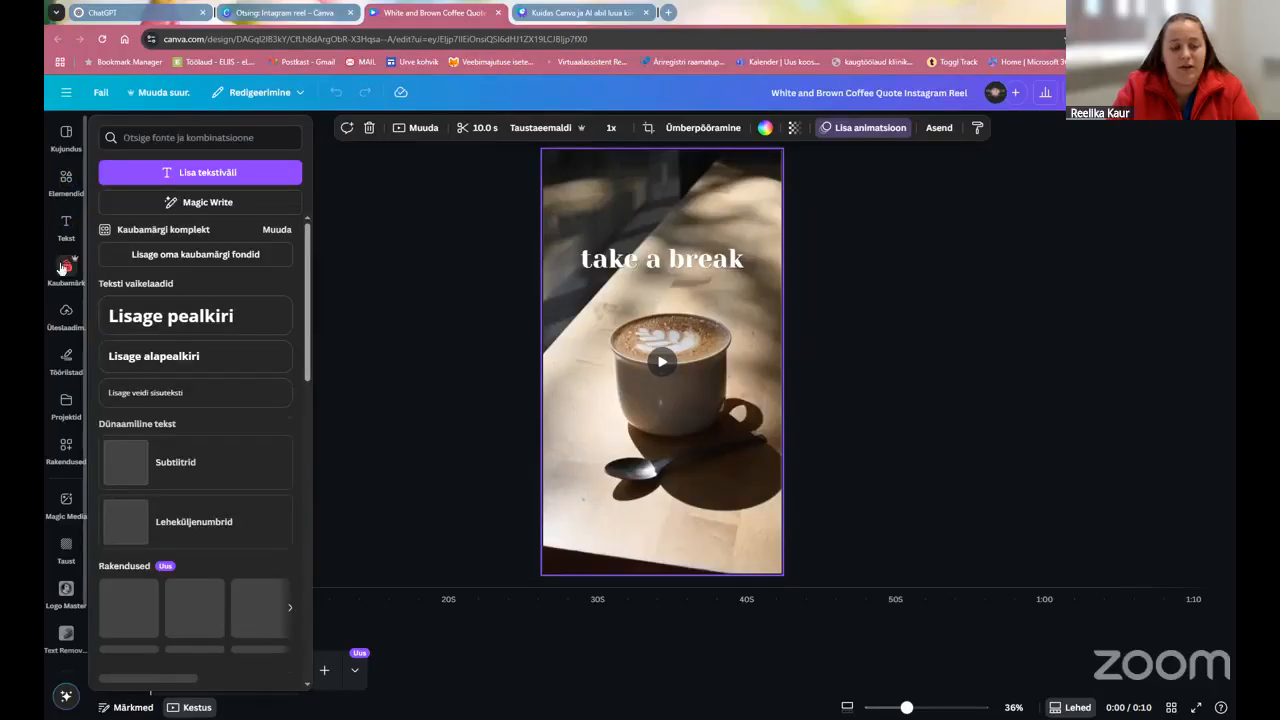
pyautogui.click(66, 312)
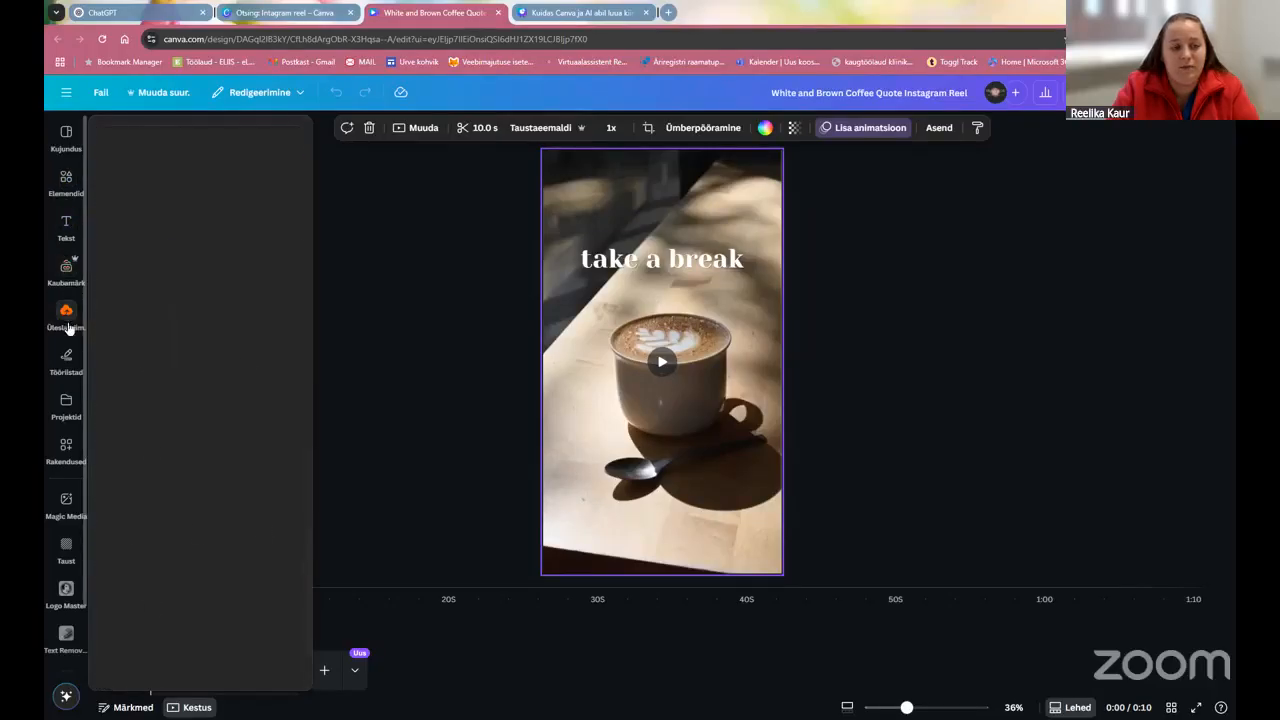
pyautogui.click(62, 400)
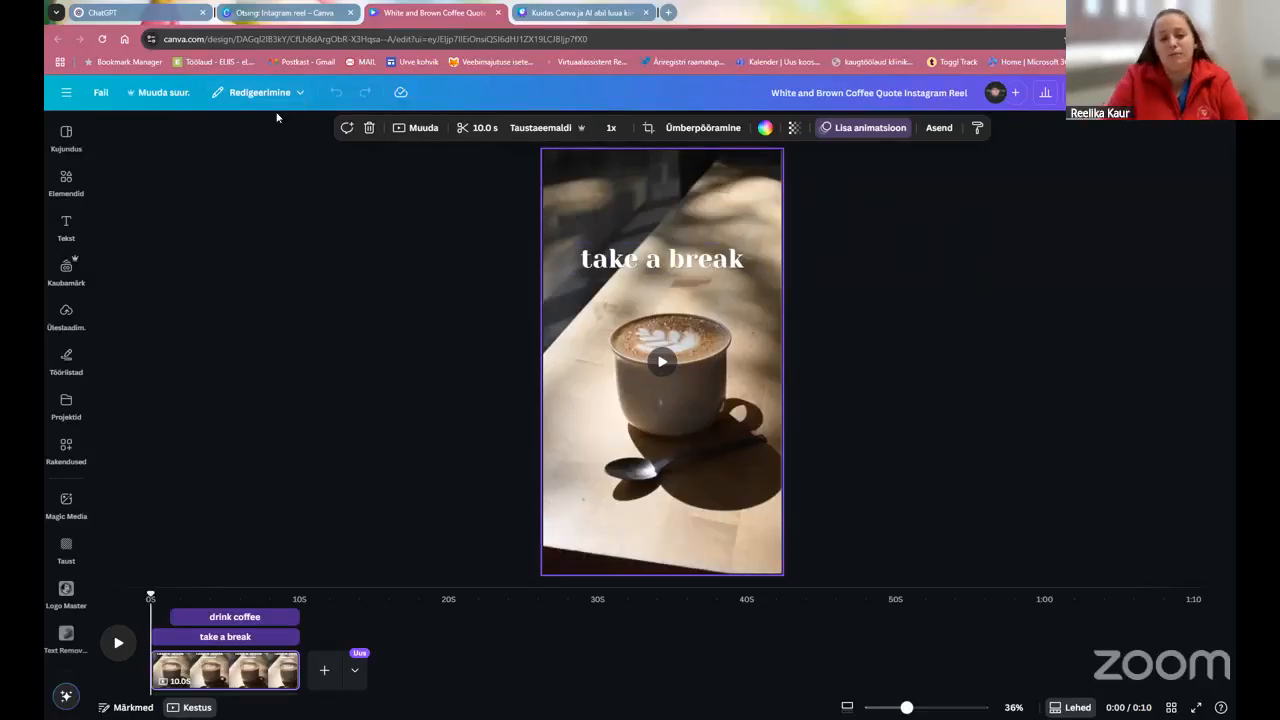
pyautogui.click(932, 288)
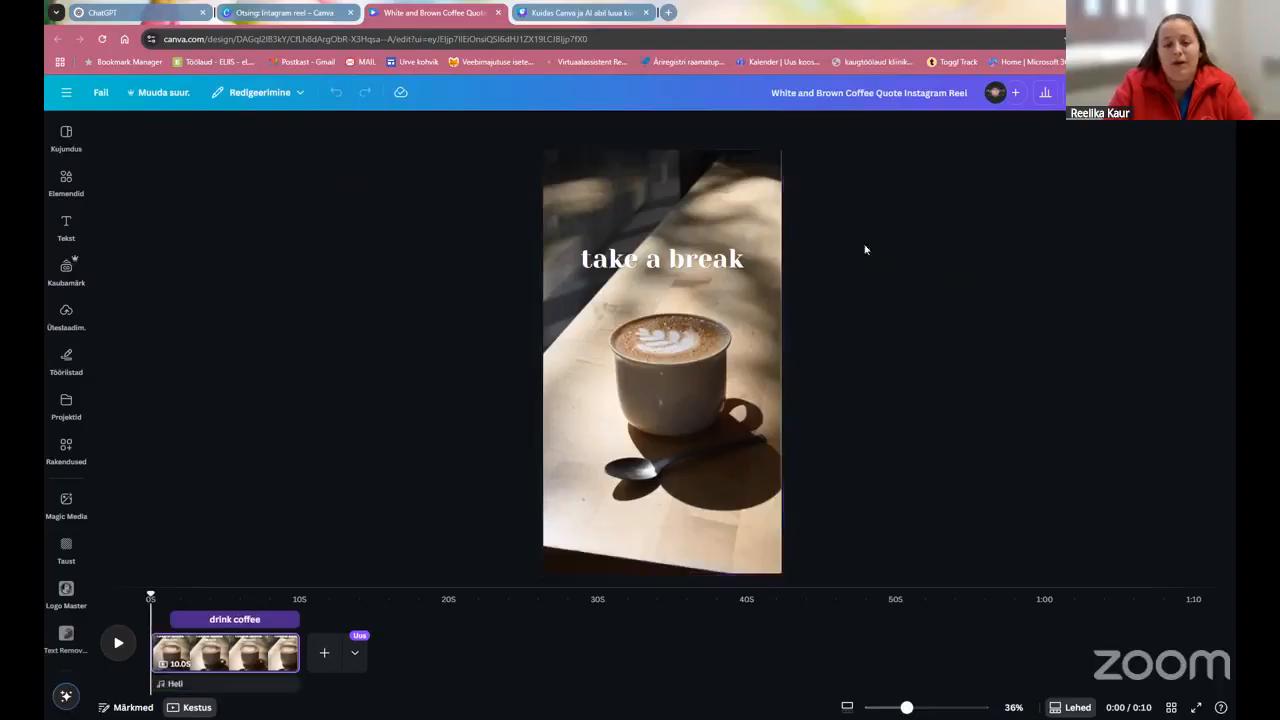
# - Switch to ChatGPT and write the prompt "Tee mulle nimekiri Reelsi postituse kohta virtuaal teenusete teemal."
pyautogui.click(114, 13)
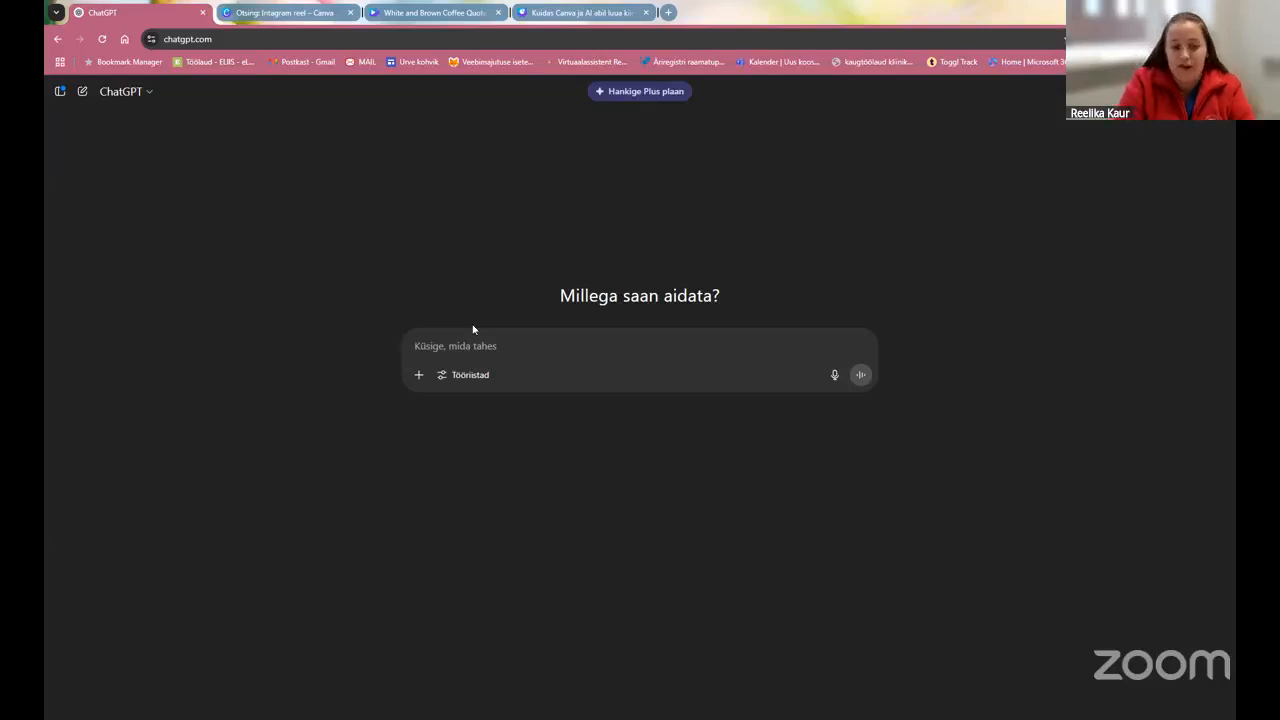
pyautogui.write('T')
pyautogui.press('BackSpace')
pyautogui.write('Tee')
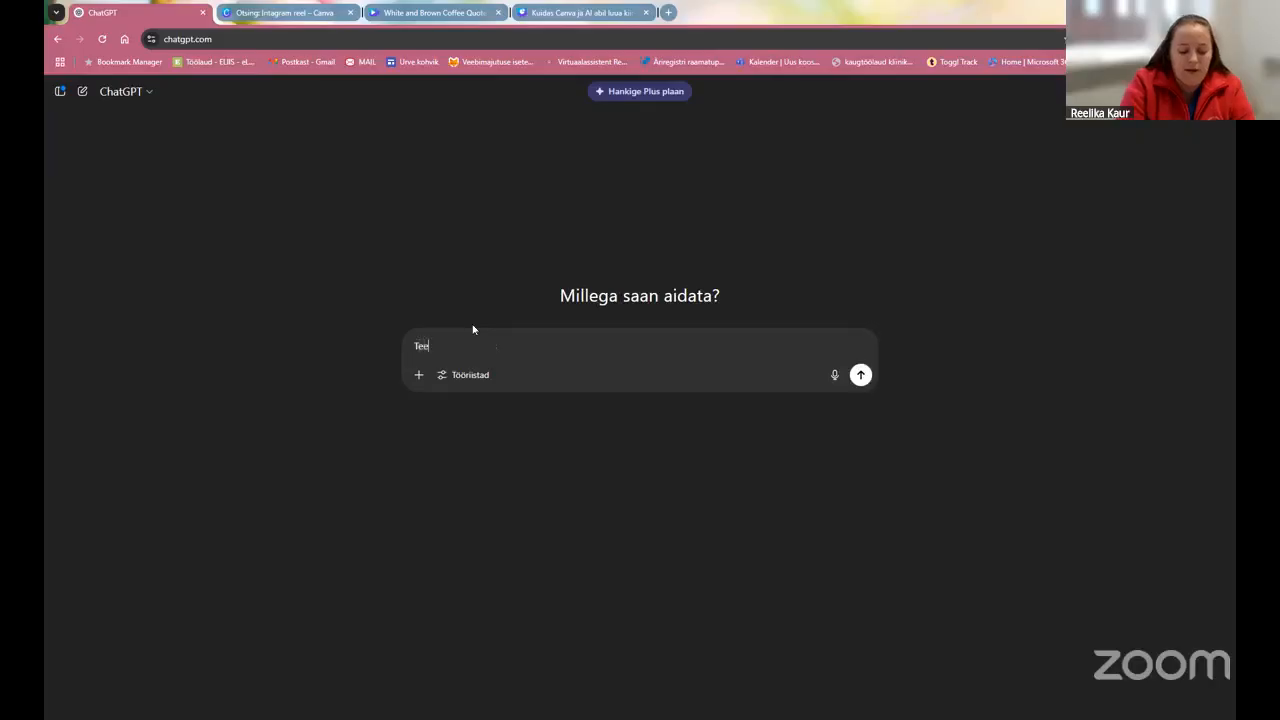
pyautogui.write(' mulle nimekir')
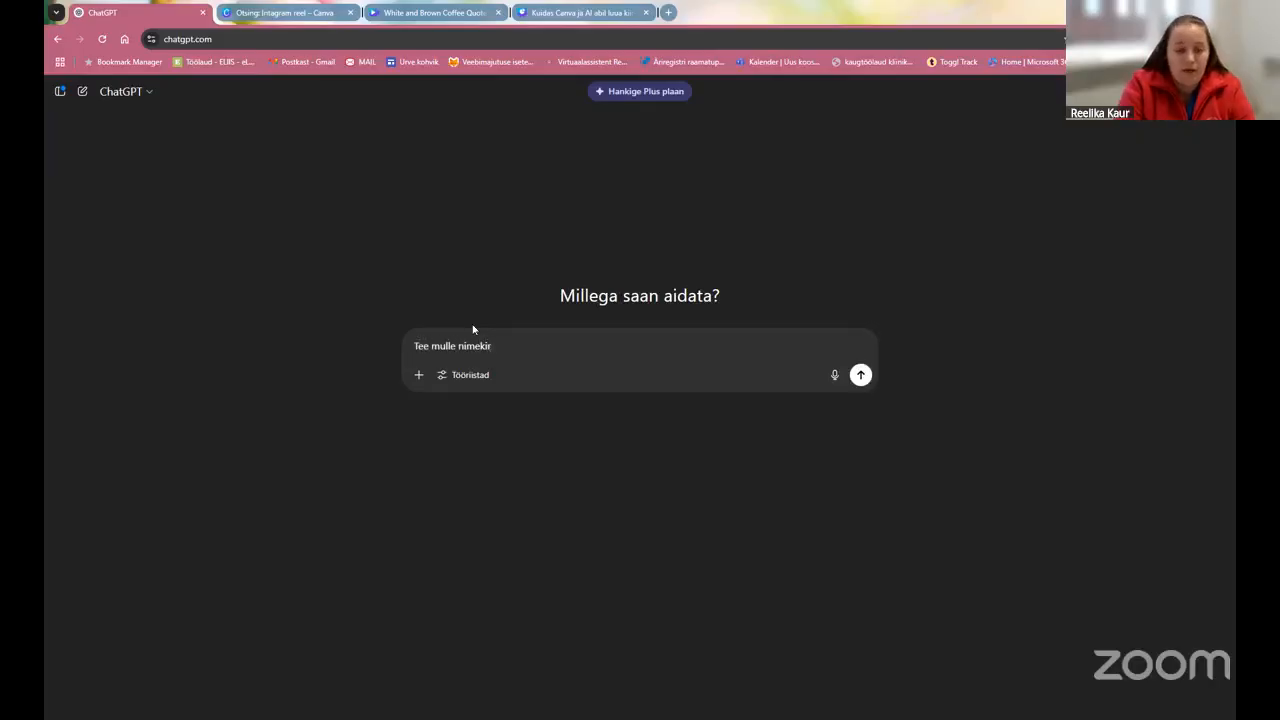
pyautogui.write('i Reels')
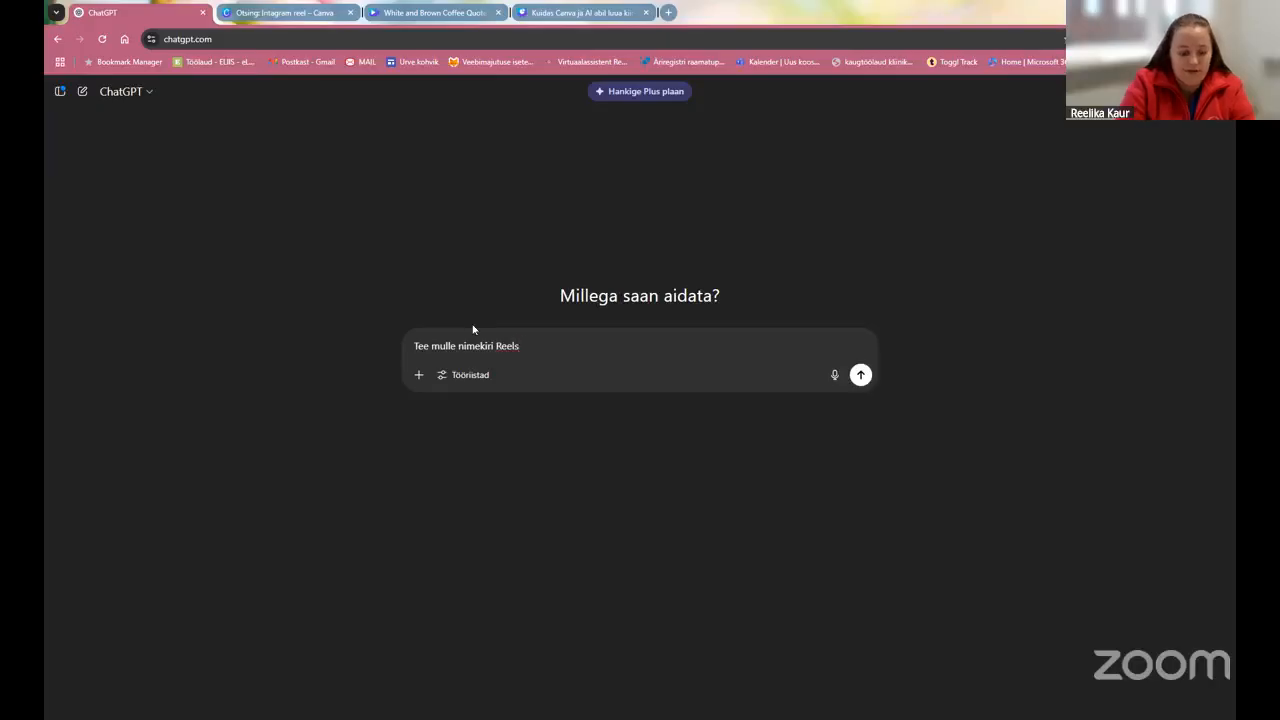
pyautogui.write('i postituse kohta')
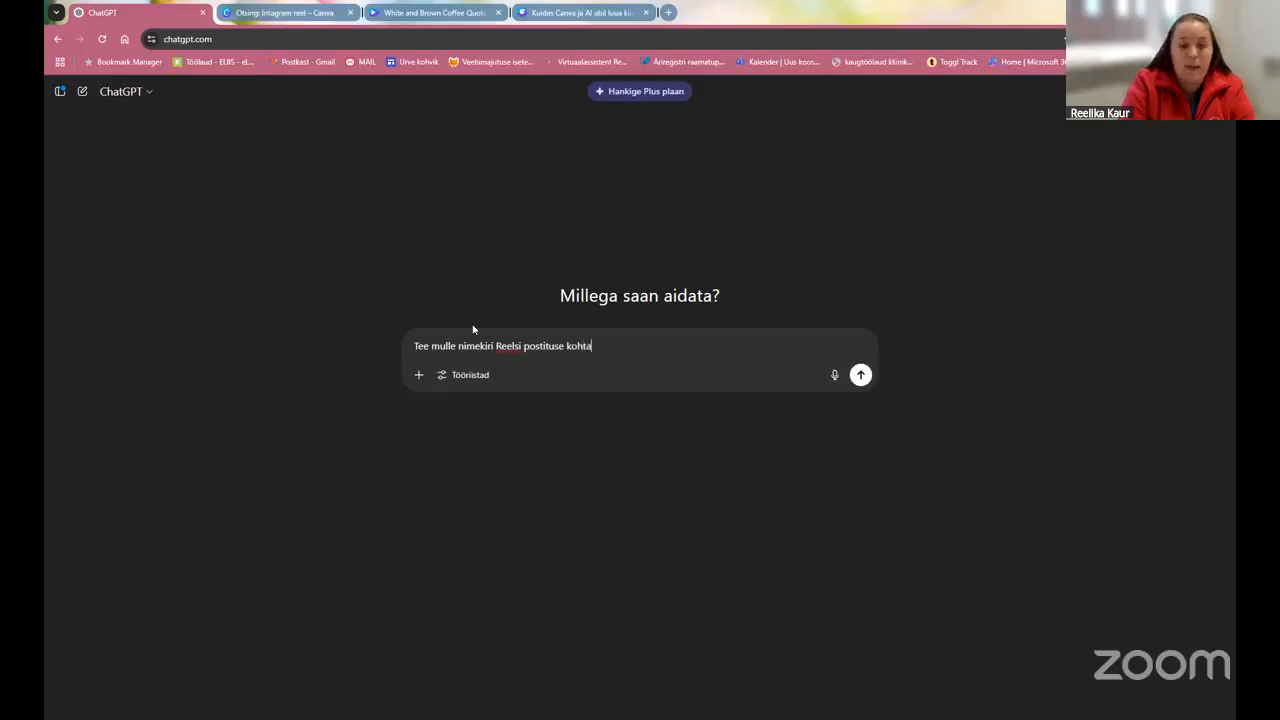
pyautogui.write(' virtua')
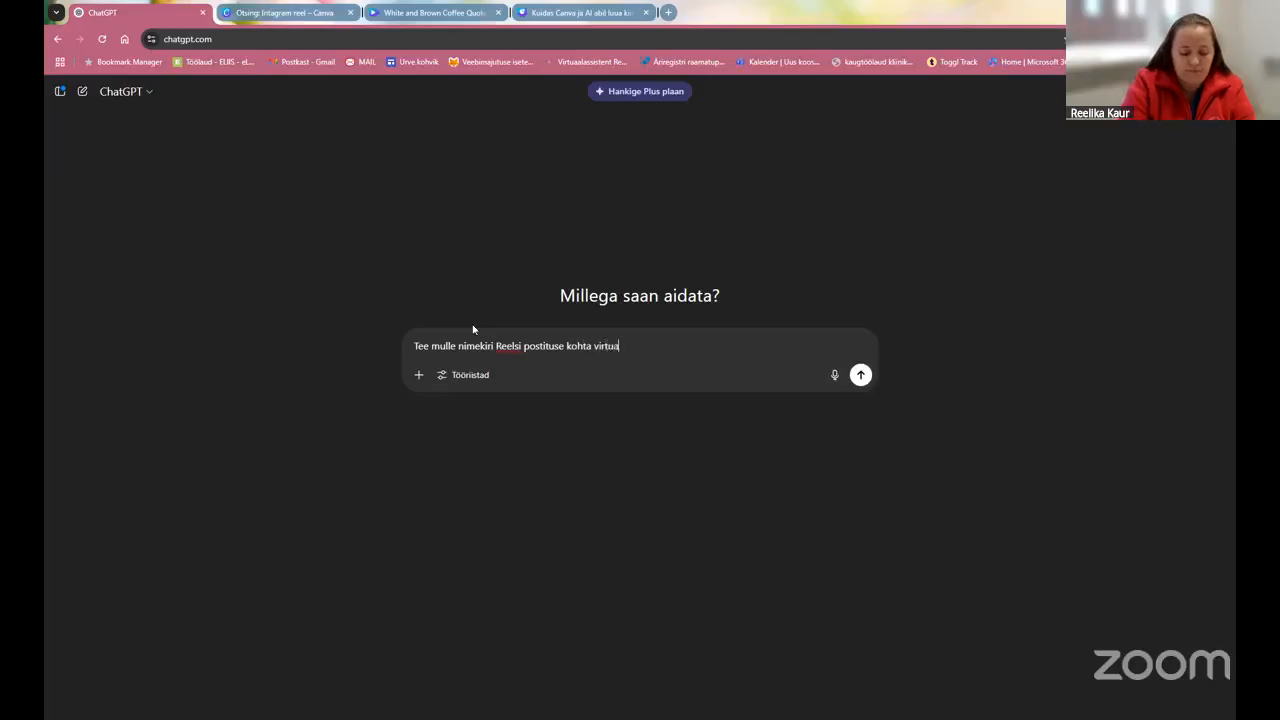
pyautogui.write('al teenuse')
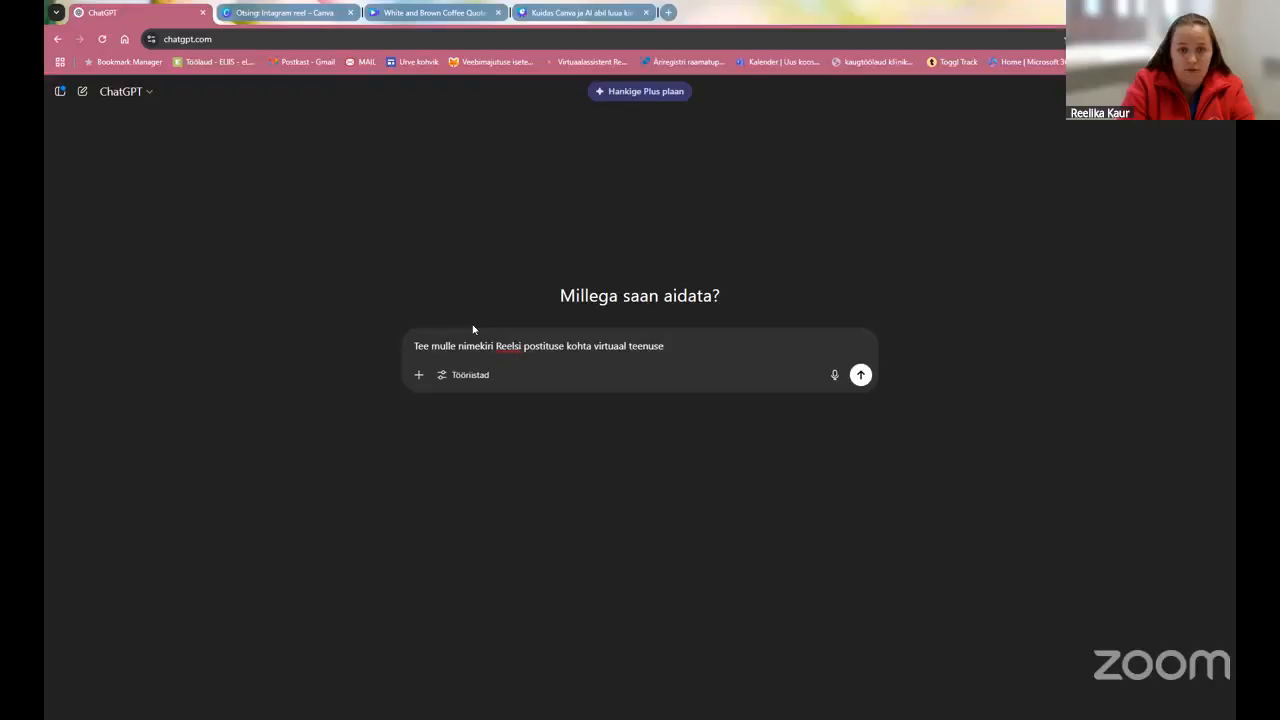
pyautogui.write('te koh')
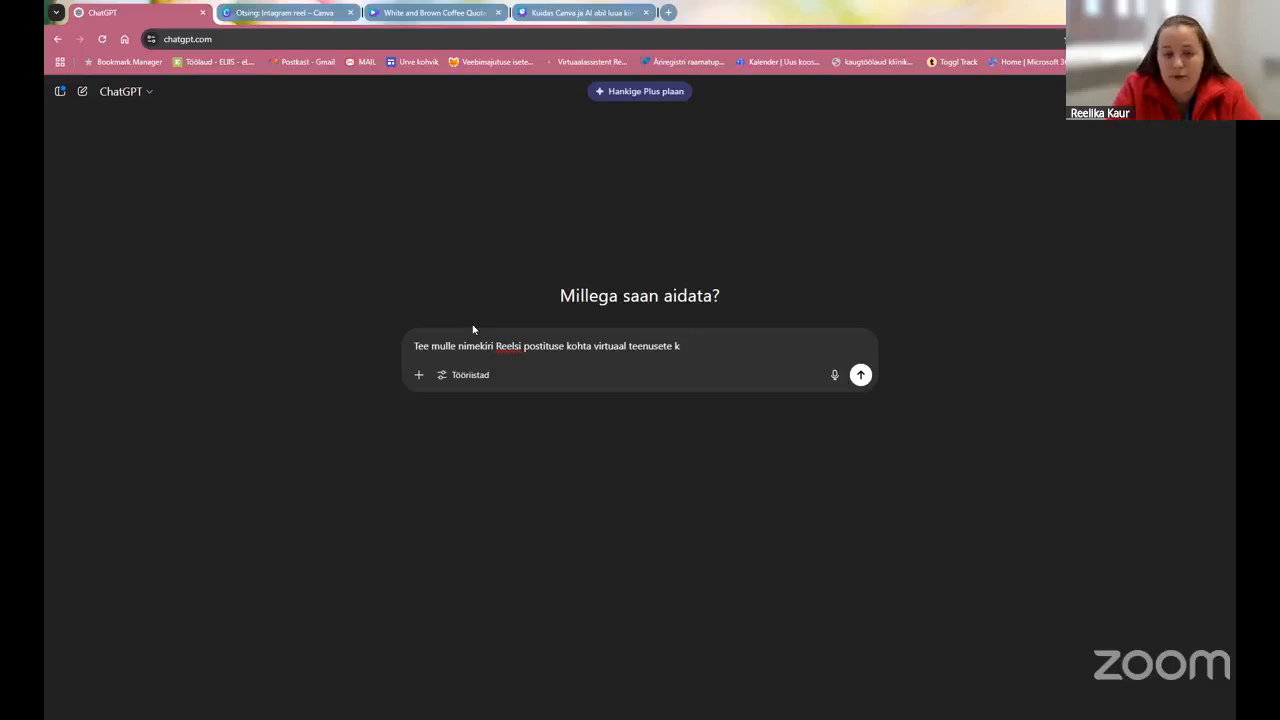
pyautogui.write('teemal.')
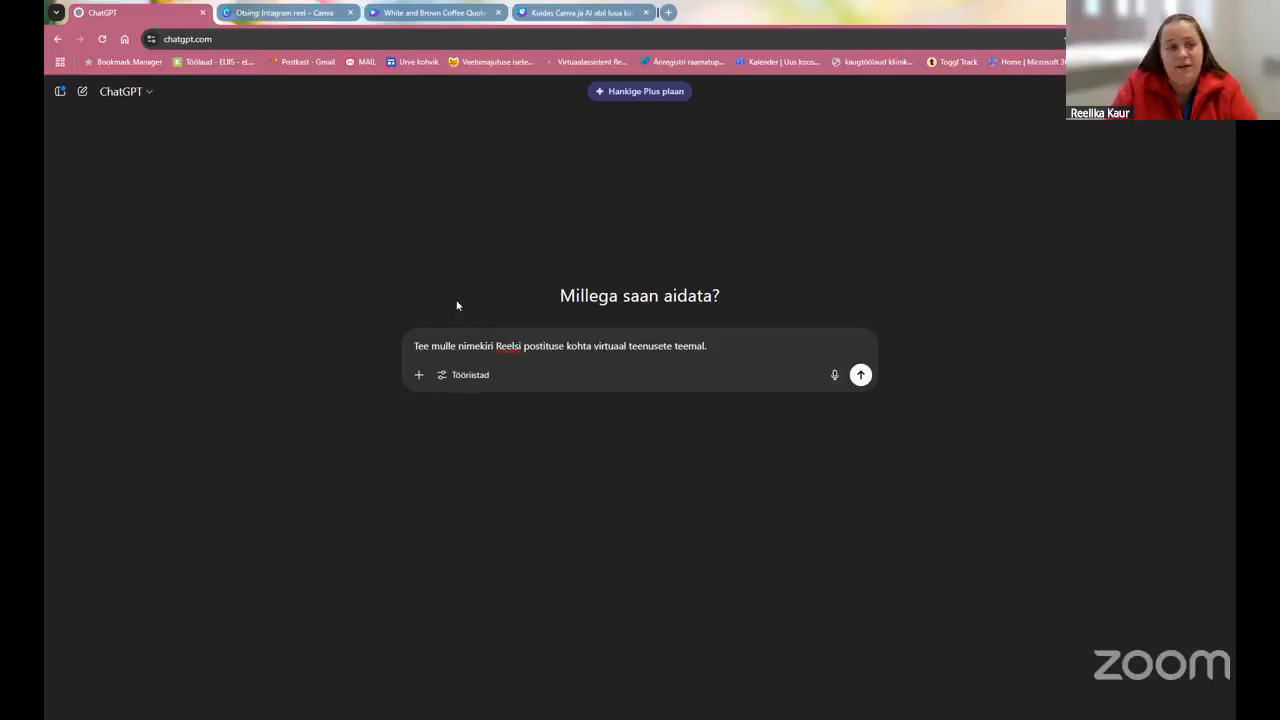
# - Review the coffee reel template in Canva, then return to ChatGPT and send the prompt about Reels posts
pyautogui.click(296, 11)
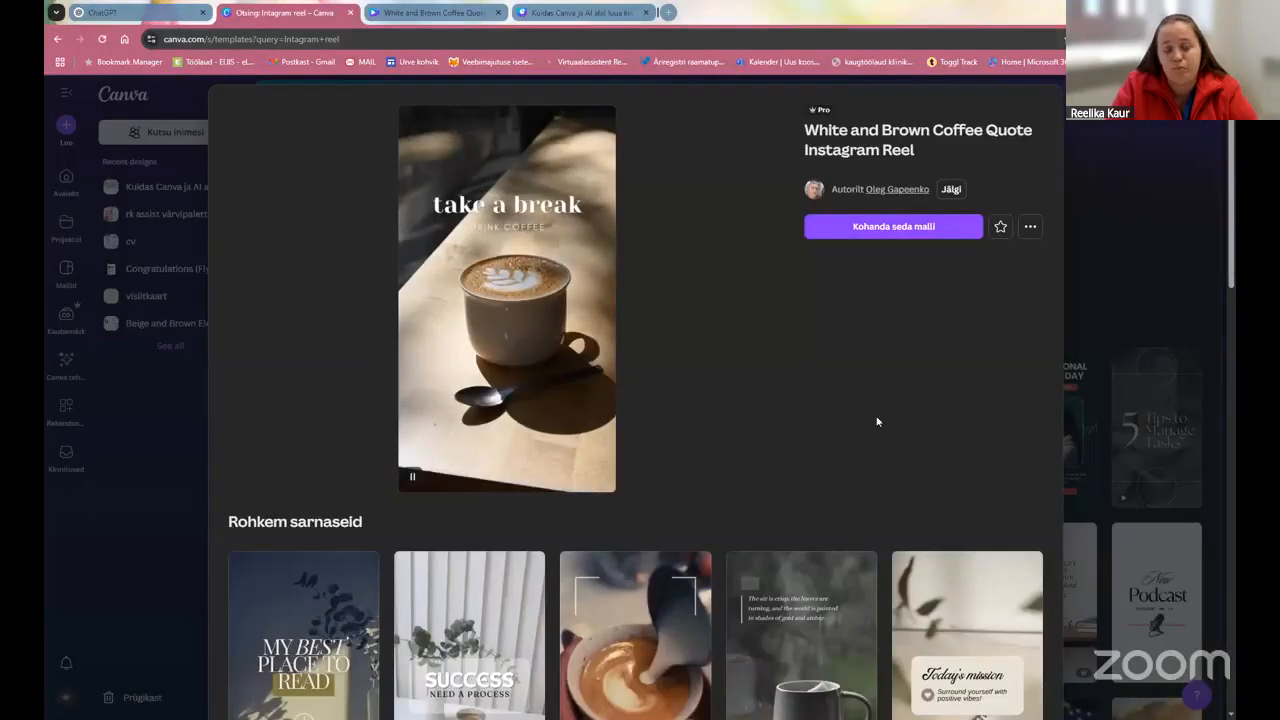
pyautogui.click(434, 13)
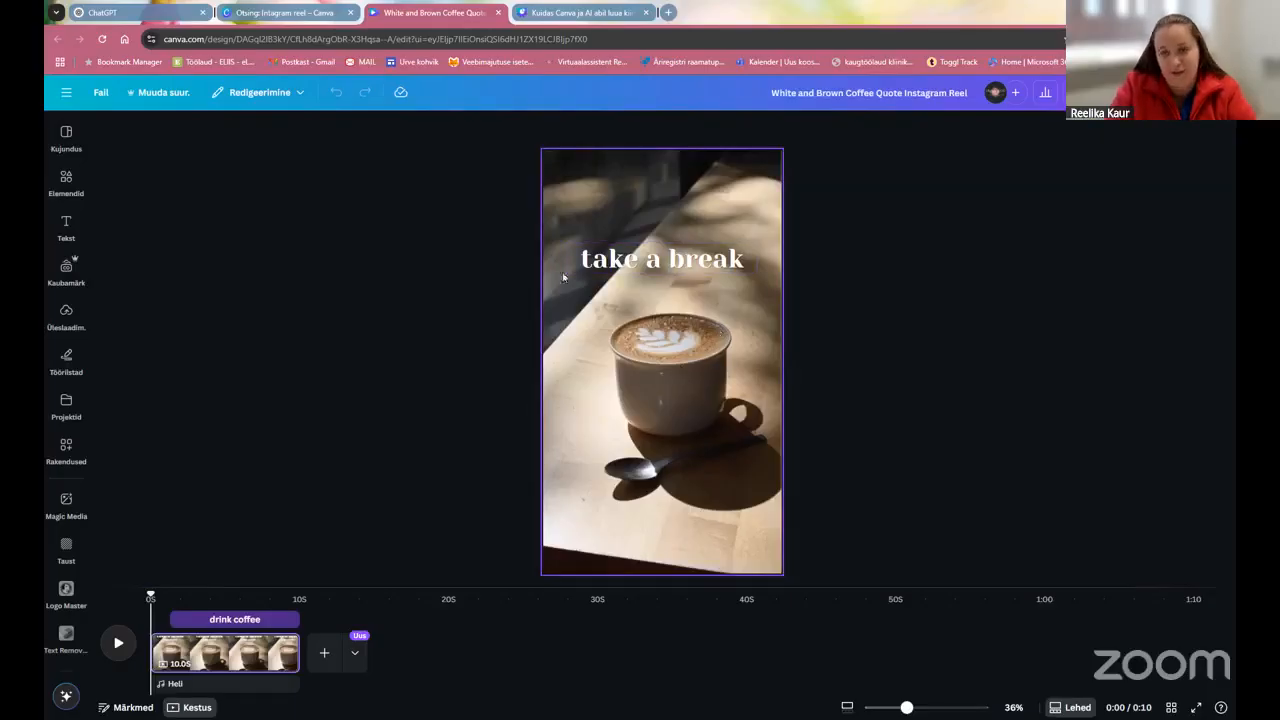
pyautogui.click(128, 8)
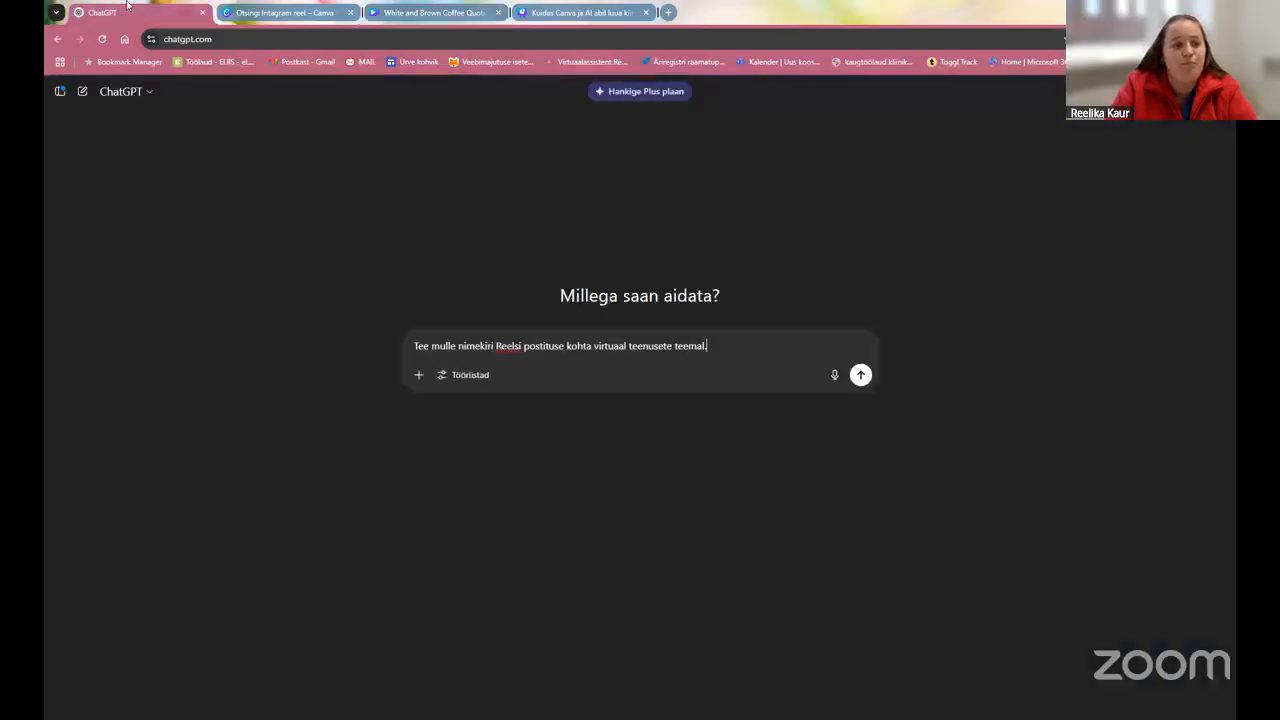
pyautogui.click(860, 375)
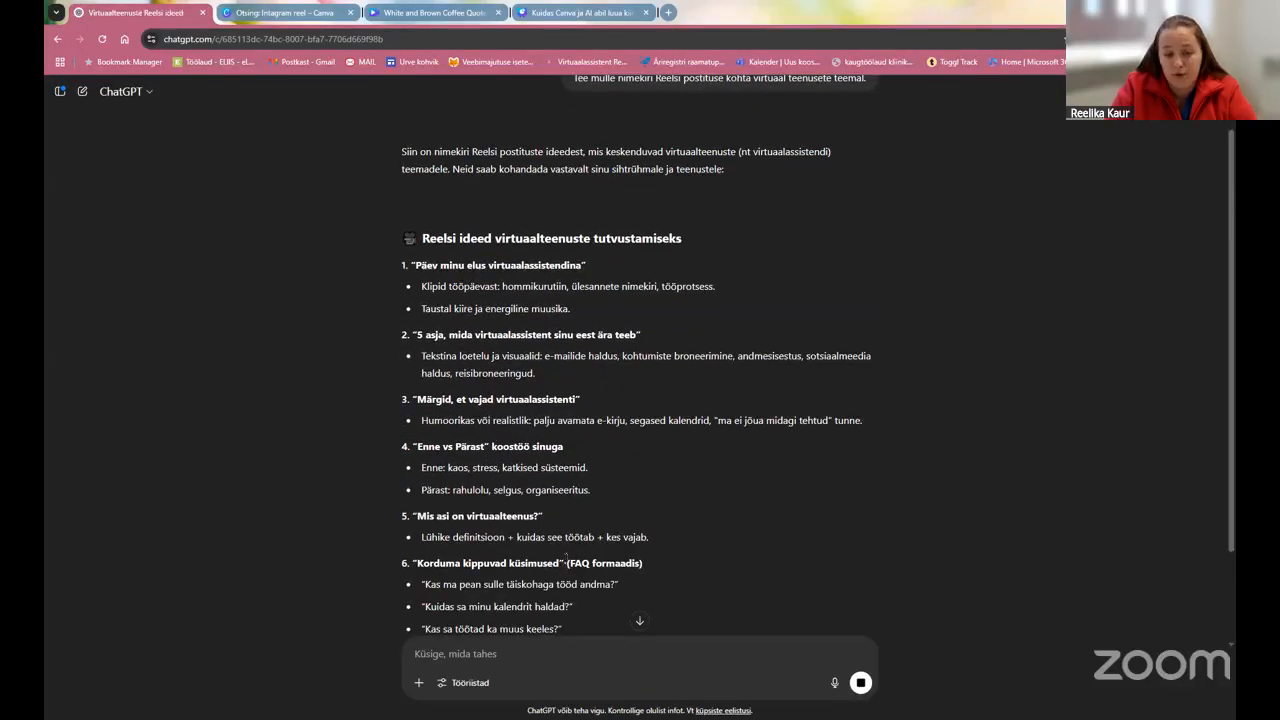
# - Copy the title of the second Reels idea, "5 asja, mida virtuaalassistent sinu eest ära teeb"
pyautogui.moveTo(566, 564); pyautogui.dragTo(416, 562)
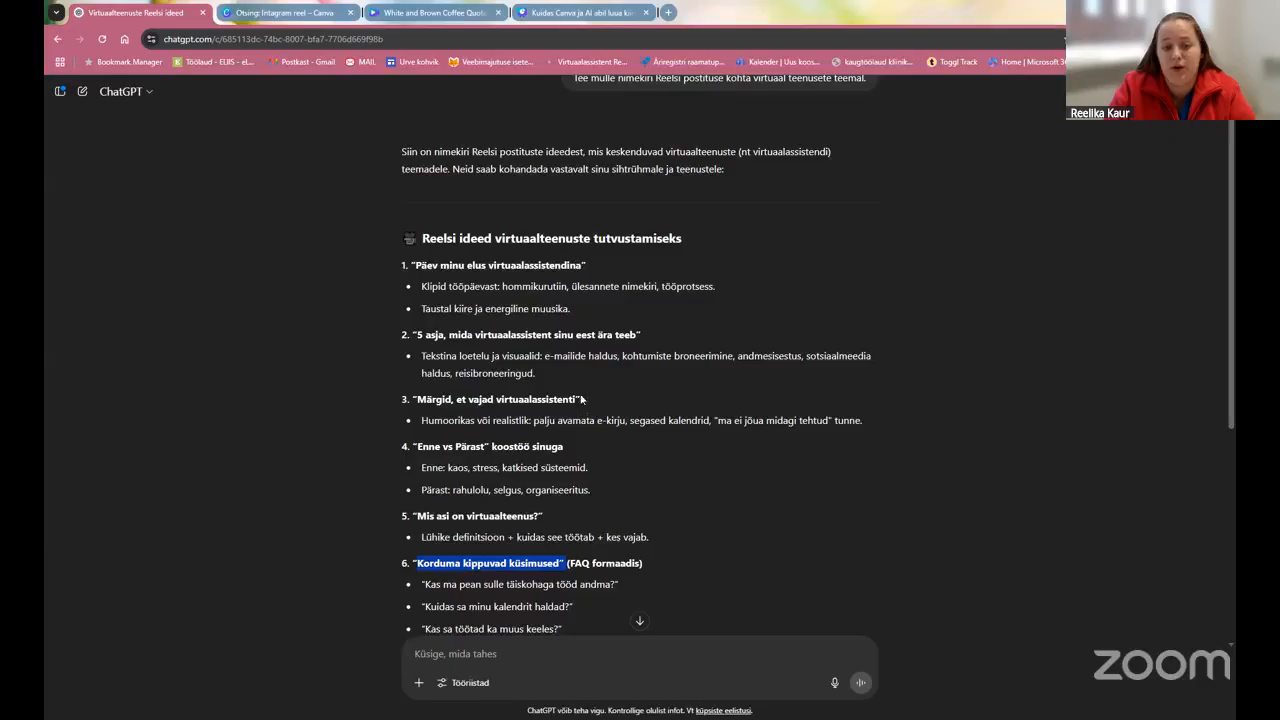
pyautogui.moveTo(582, 399); pyautogui.dragTo(418, 405)
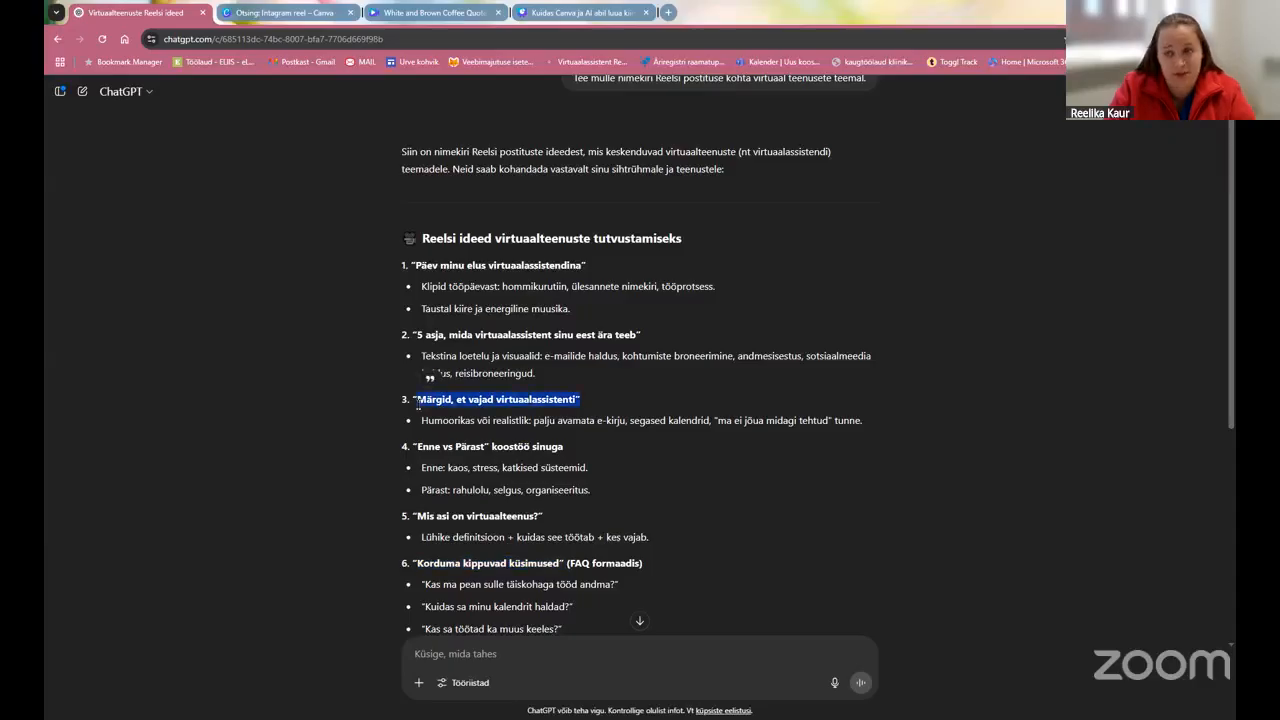
pyautogui.moveTo(644, 336)
pyautogui.mouseDown()
pyautogui.moveTo(409, 336)
pyautogui.moveTo(634, 336)
pyautogui.mouseUp()
pyautogui.hotkey('ctrl', 'c')
pyautogui.click(418, 336)
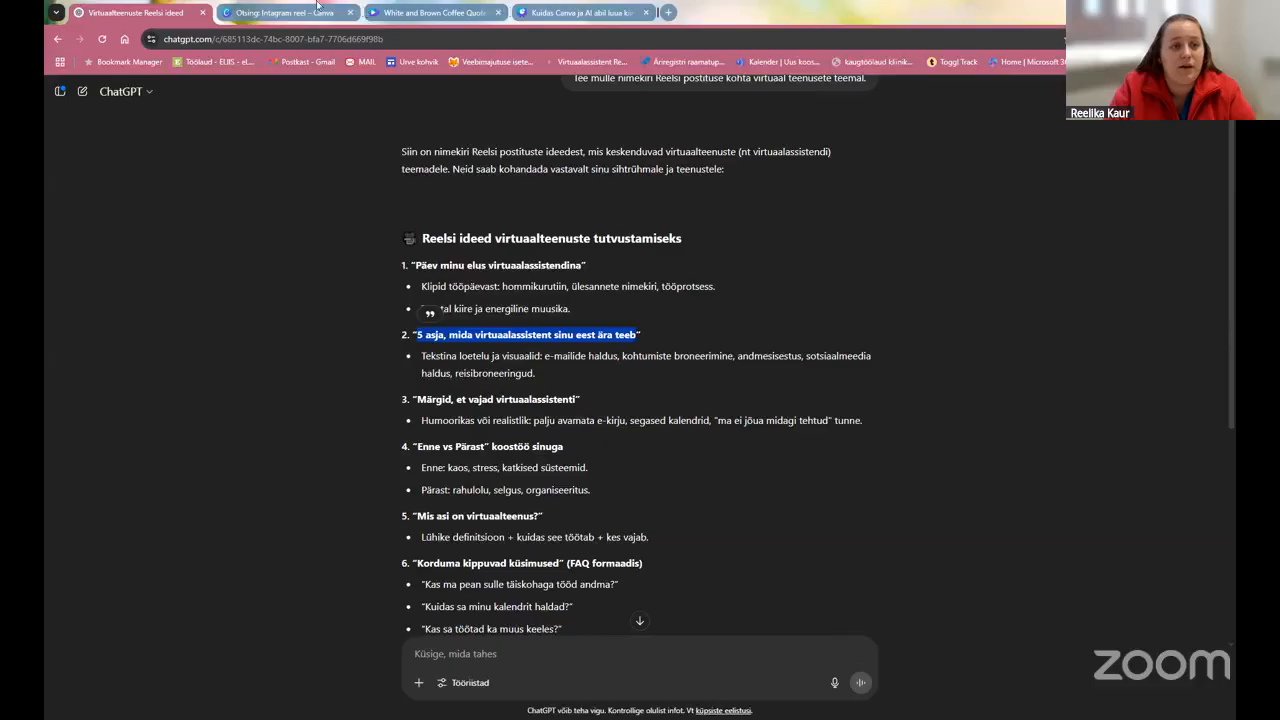
# - In the Canva reel, replace the "take a break" heading with "5 asja, mida virtuaalassistent sinu eest ära teeb" and move it higher above the cup
pyautogui.click(387, 10)
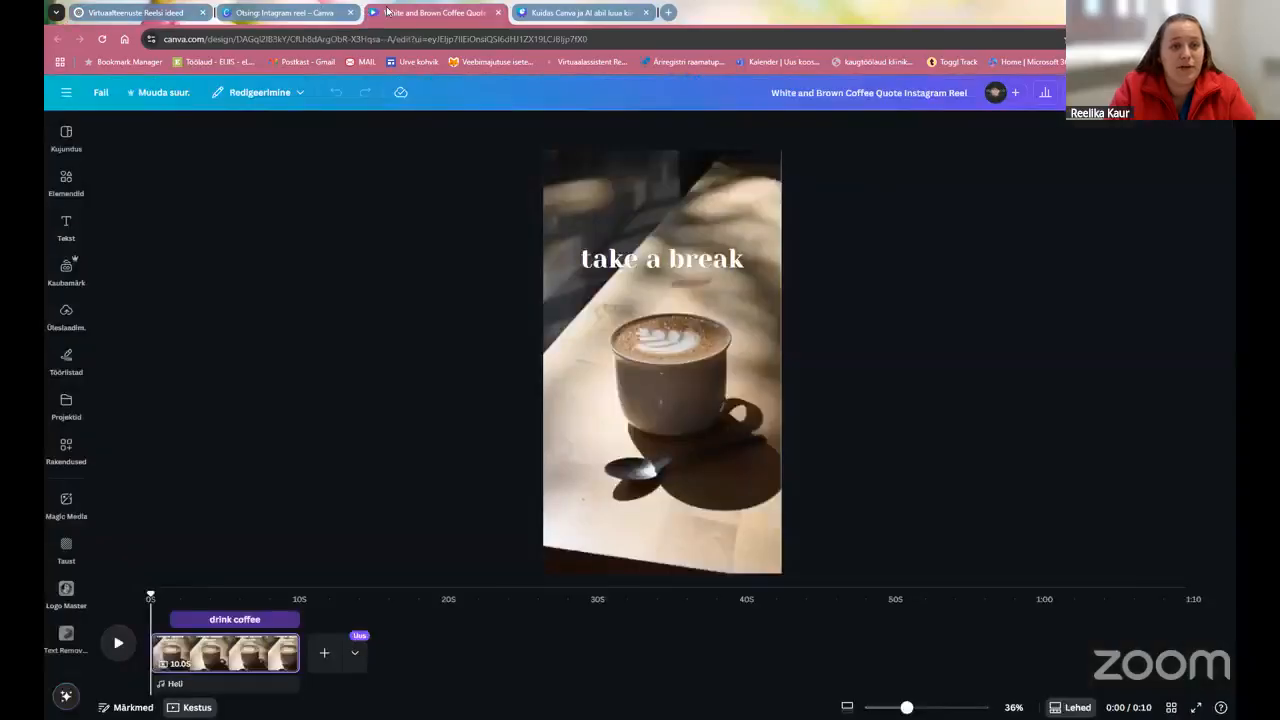
pyautogui.doubleClick(672, 260)
pyautogui.hotkey('ctrl', 'v')
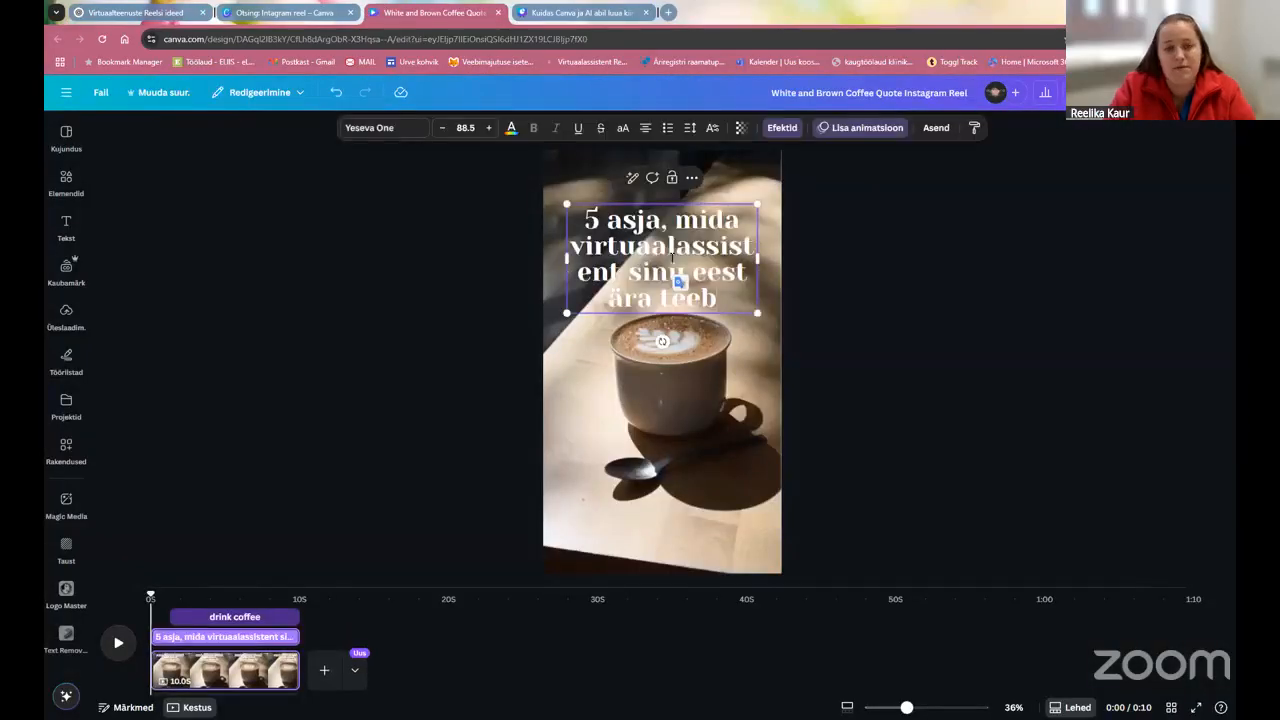
pyautogui.click(880, 316)
pyautogui.moveTo(680, 259); pyautogui.dragTo(683, 243)
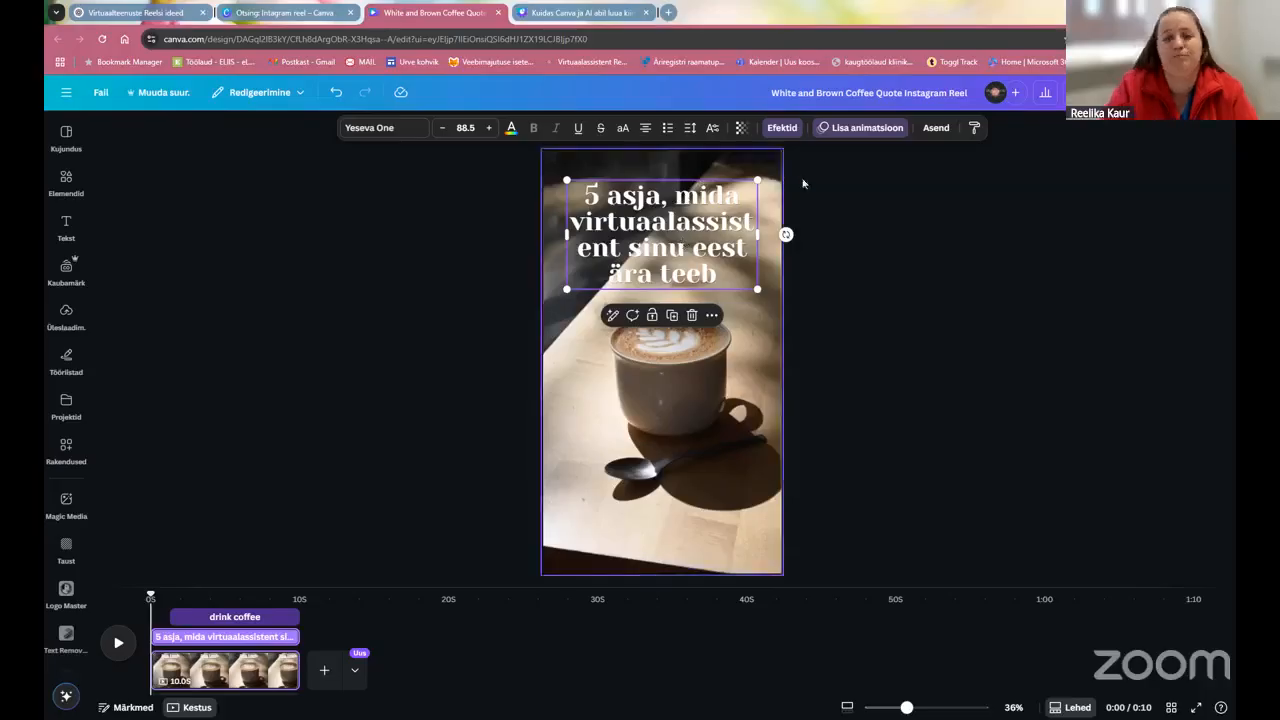
# - Deselect the heading and play the reel to preview its text animation
pyautogui.click(849, 251)
pyautogui.click(646, 243)
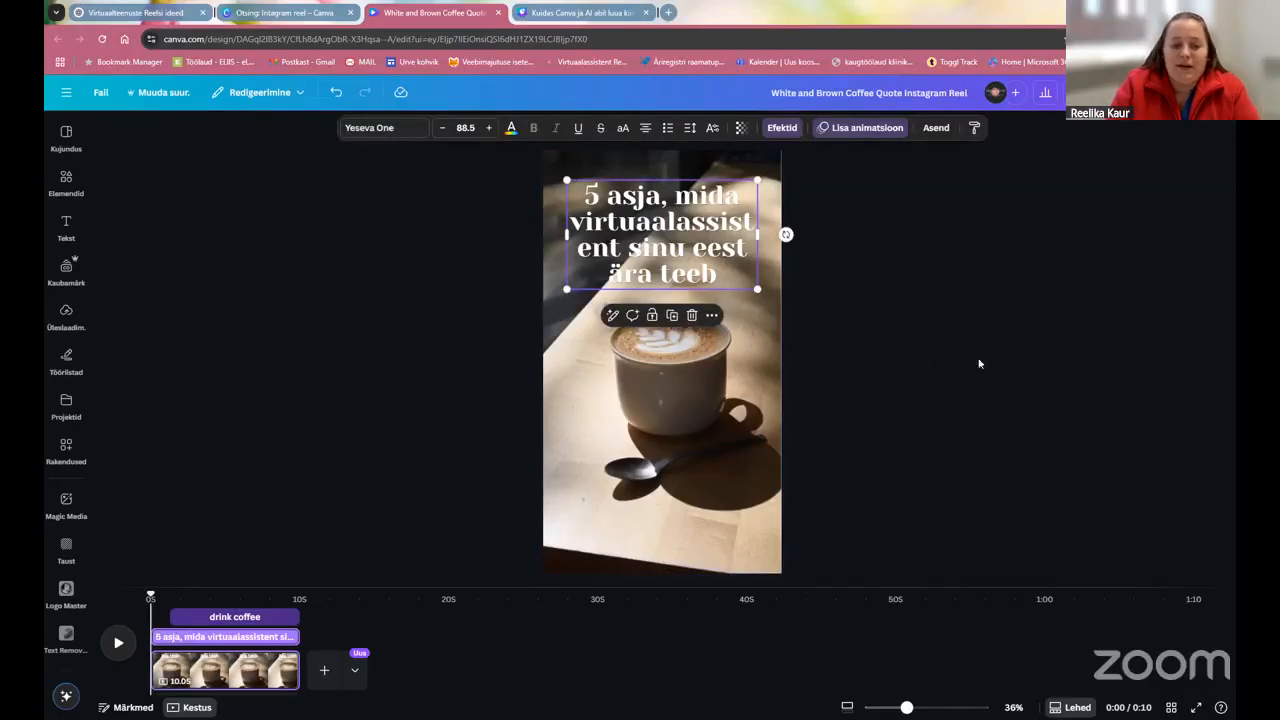
pyautogui.click(979, 364)
pyautogui.click(117, 643)
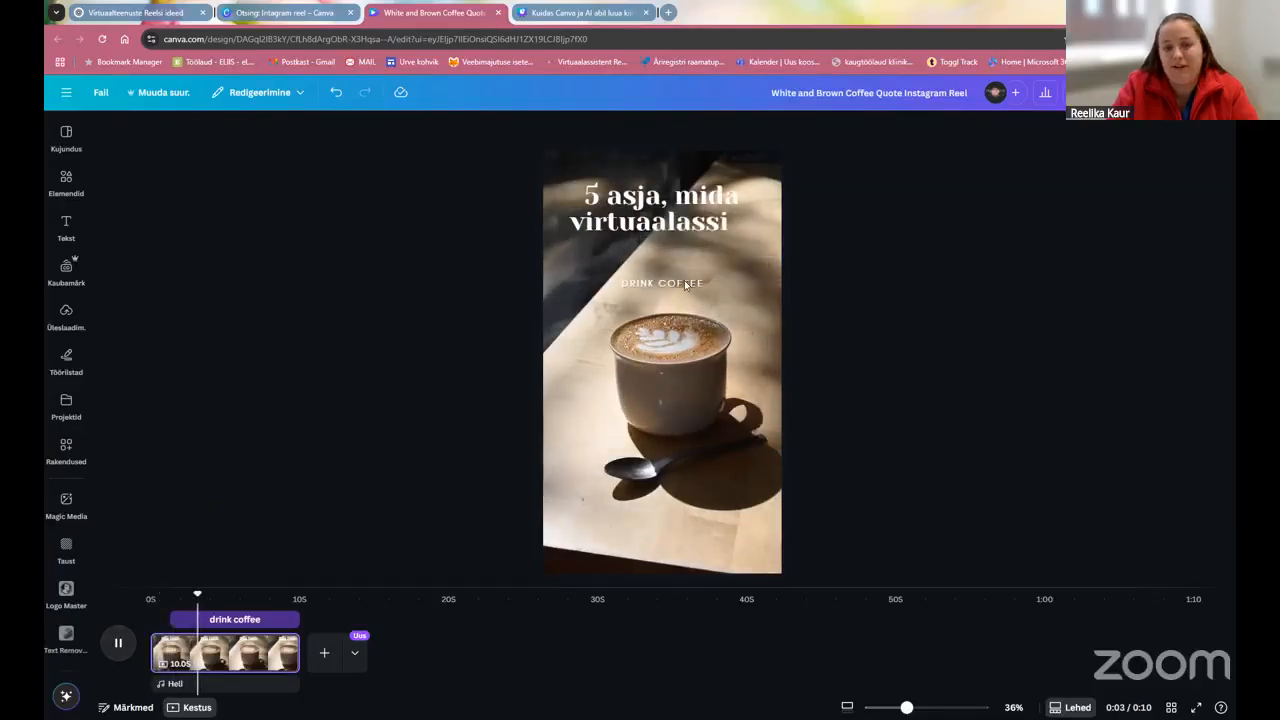
# - Pause the preview and move the "DRINK COFFEE" text down below the cup, near the lower edge of the reel
pyautogui.click(116, 644)
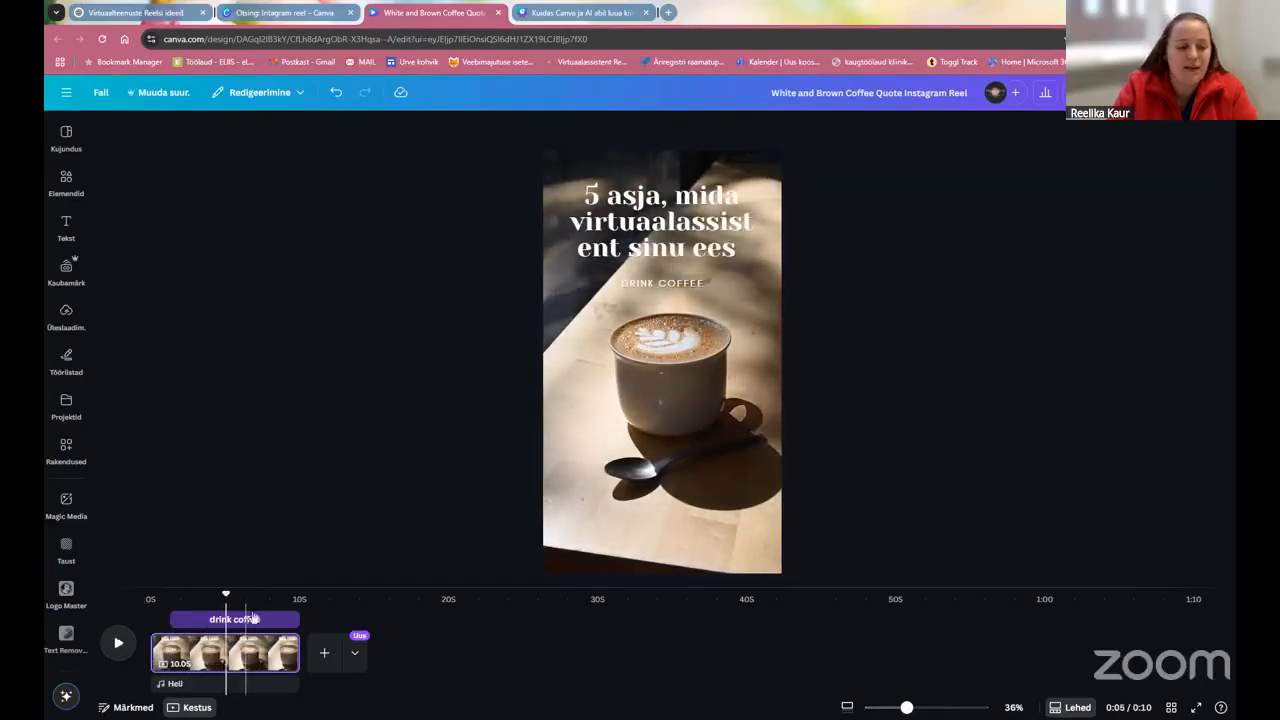
pyautogui.click(675, 286)
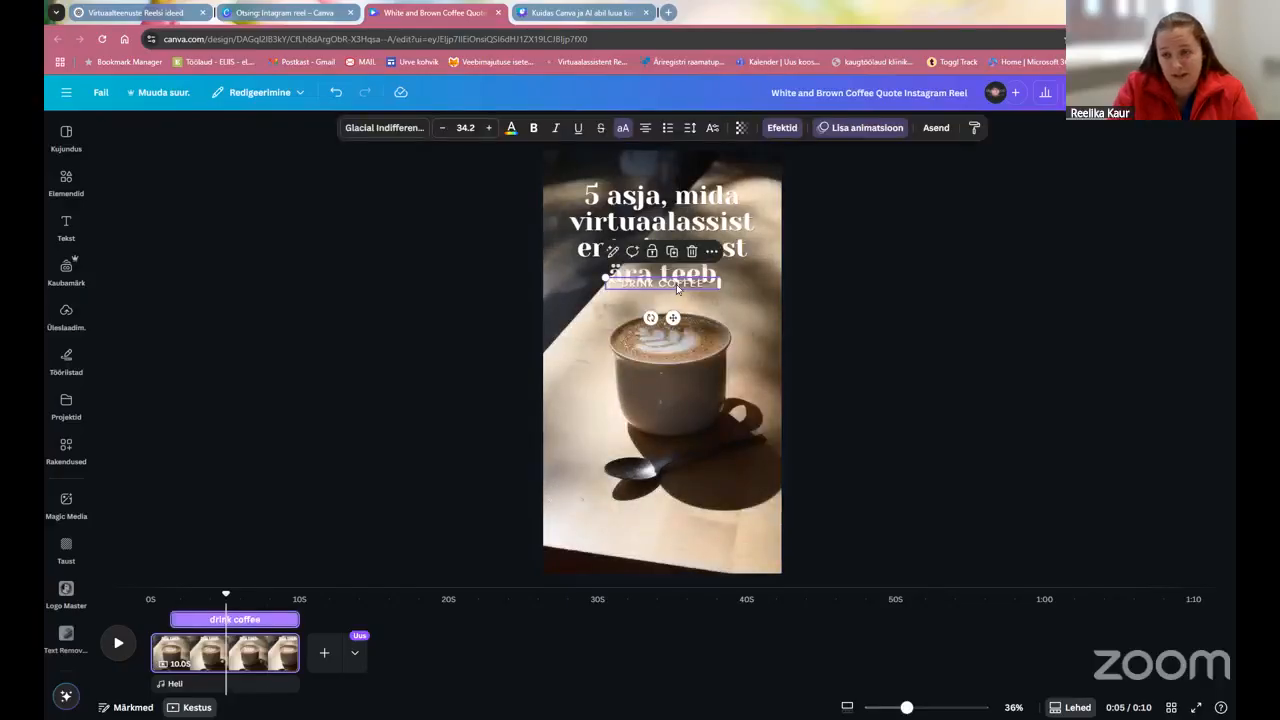
pyautogui.click(674, 285)
pyautogui.click(702, 287)
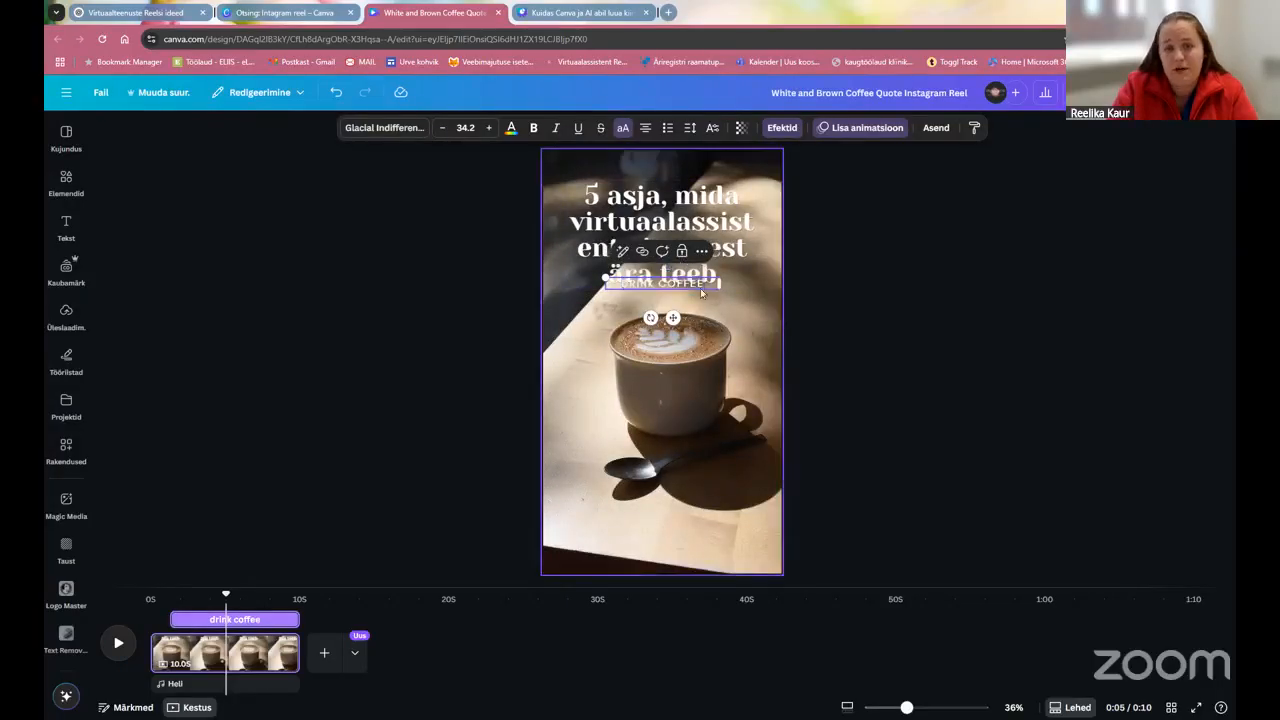
pyautogui.moveTo(702, 290); pyautogui.dragTo(679, 570)
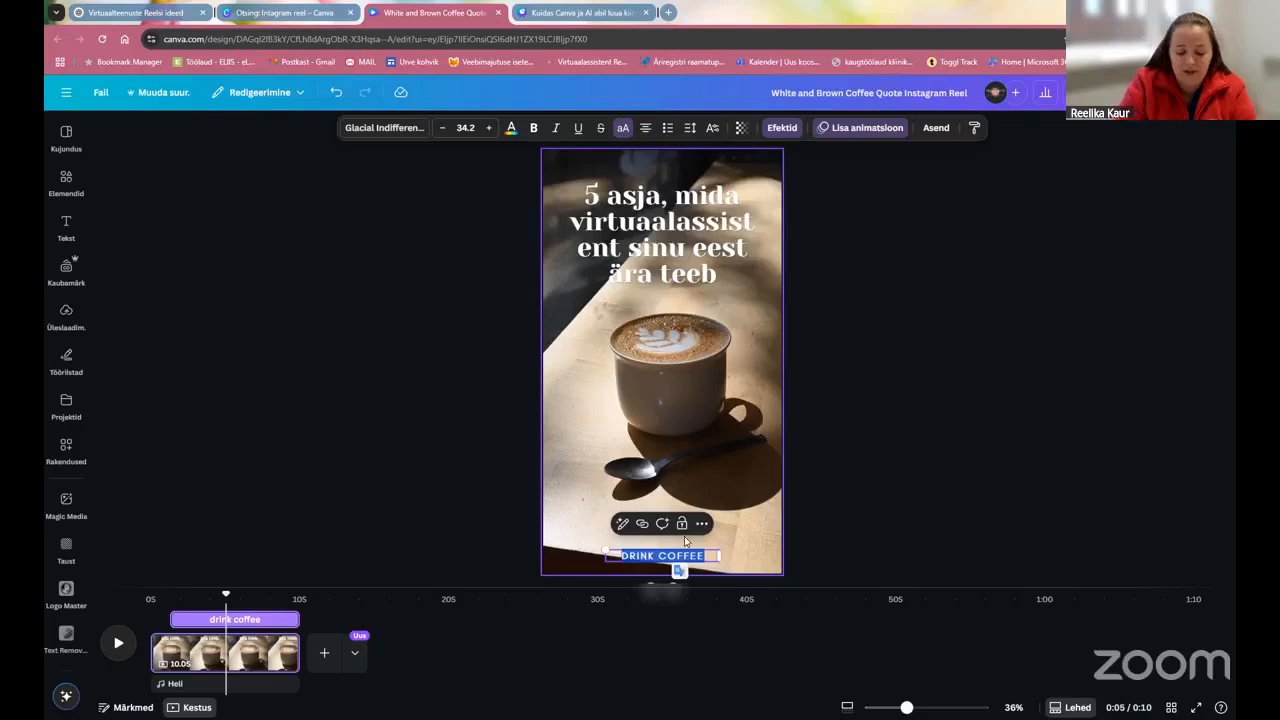
pyautogui.press('BackSpace')
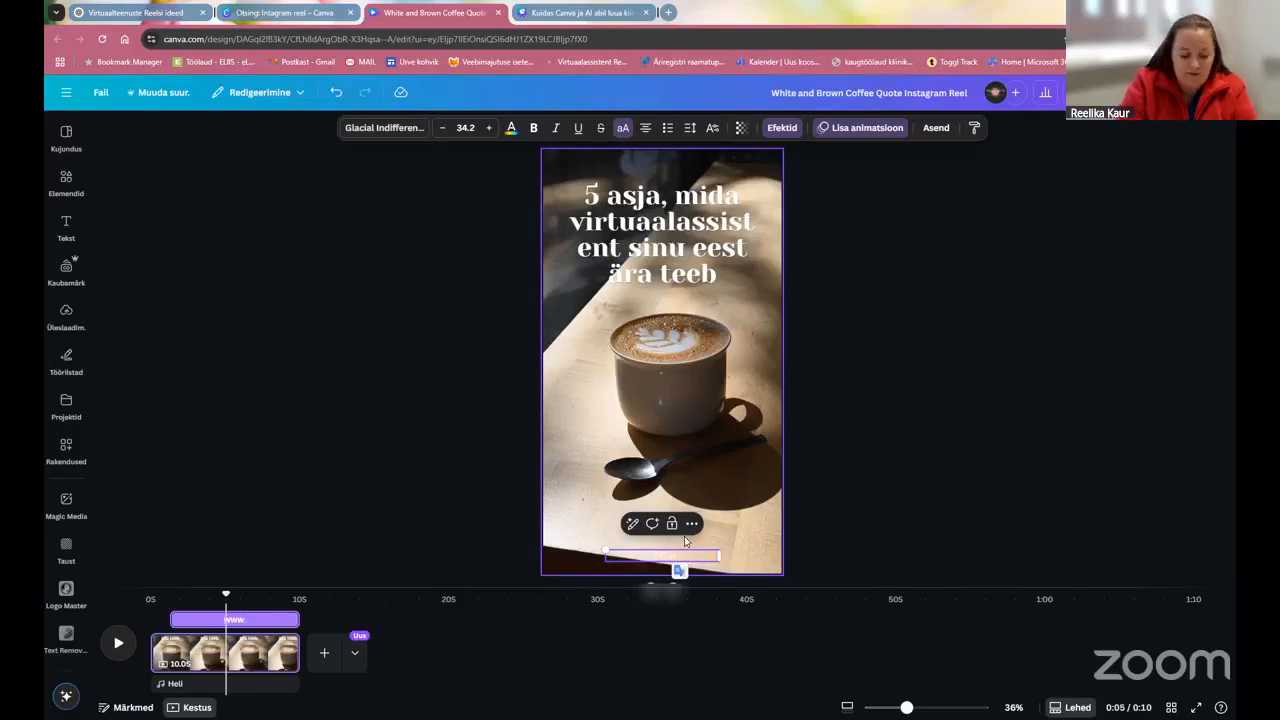
pyautogui.write('www.vre')
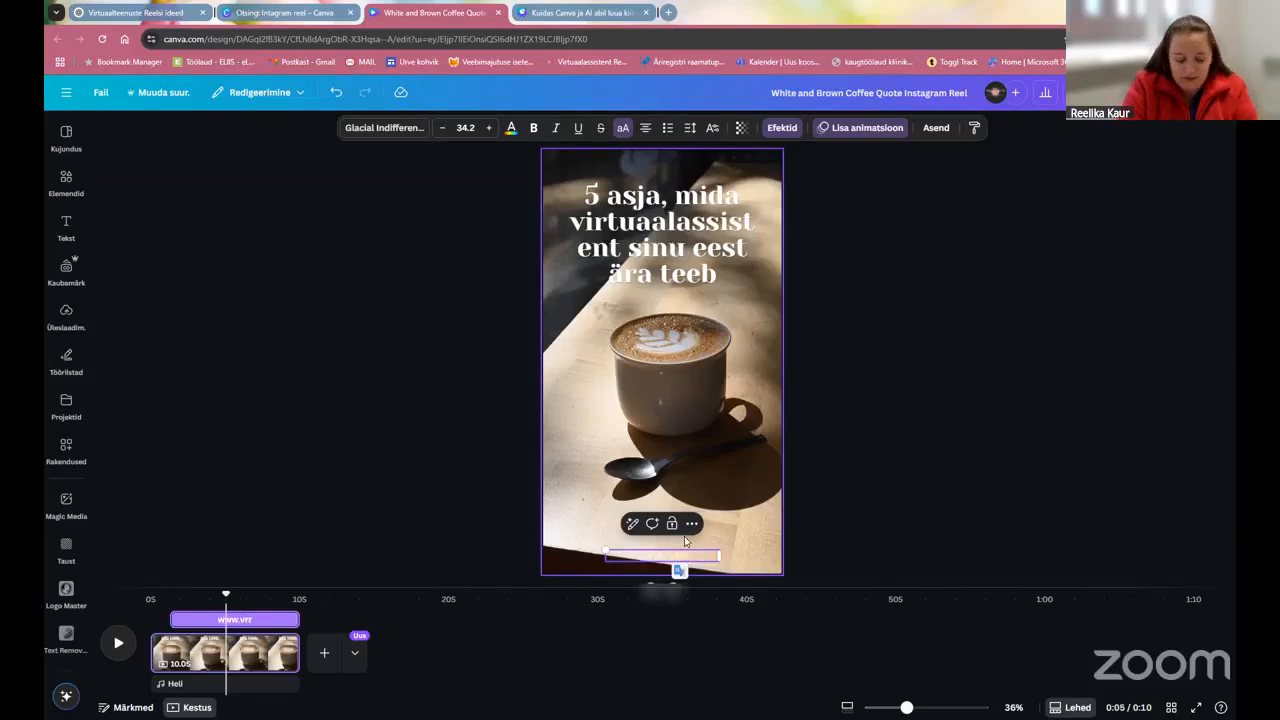
pyautogui.write('elika.ee')
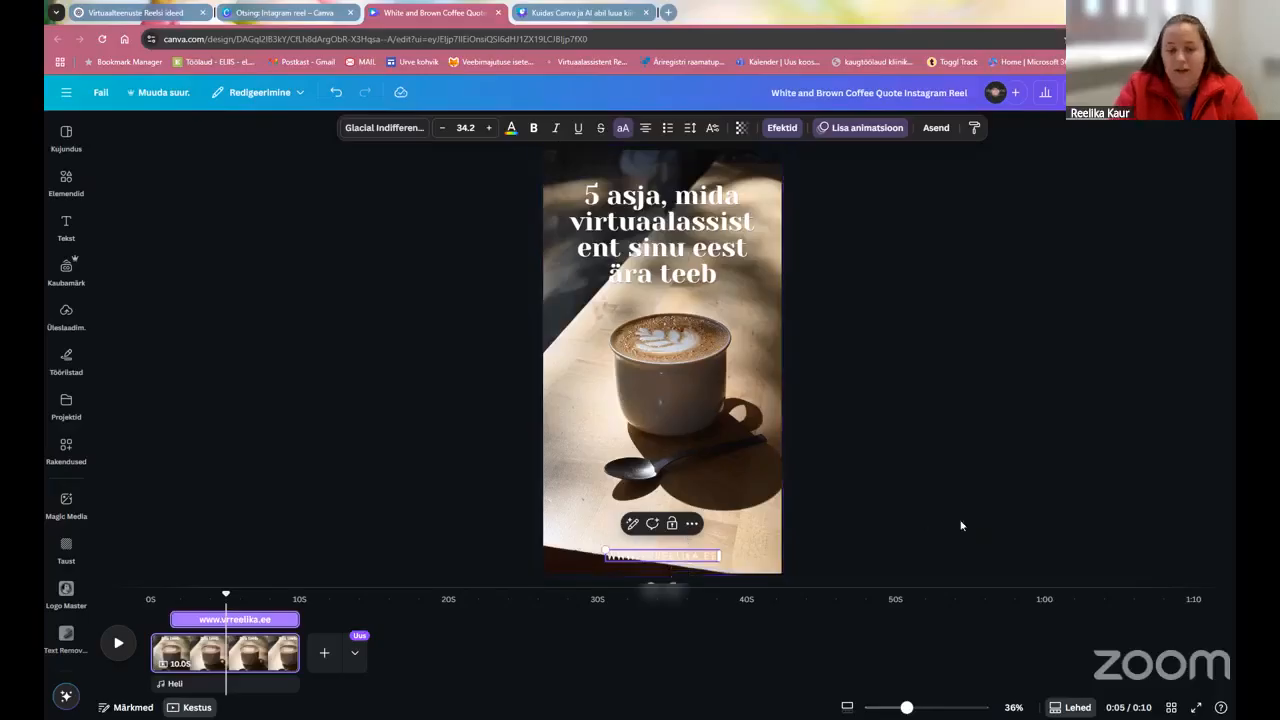
pyautogui.click(960, 525)
# - Widen the website address text box slightly and change its text colour to black
pyautogui.click(677, 560)
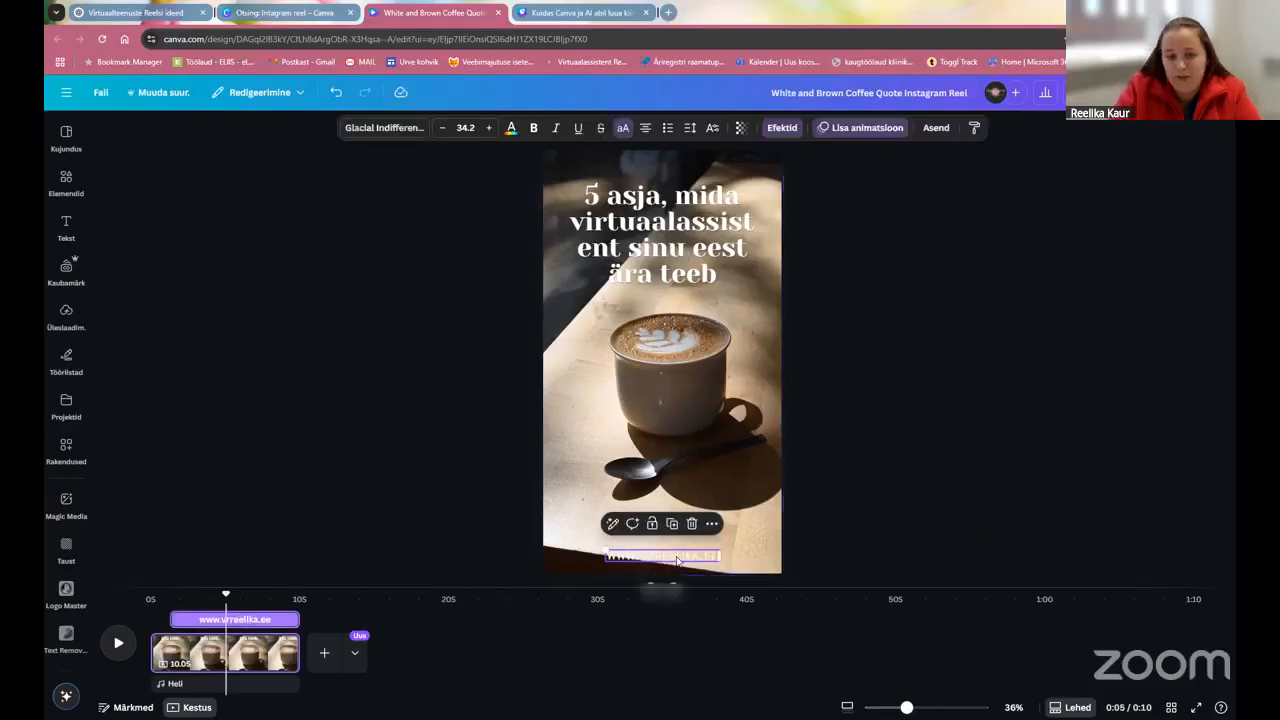
pyautogui.moveTo(675, 555)
pyautogui.mouseDown()
pyautogui.moveTo(641, 533)
pyautogui.moveTo(624, 414)
pyautogui.moveTo(663, 392)
pyautogui.moveTo(756, 403)
pyautogui.moveTo(689, 556)
pyautogui.mouseUp()
pyautogui.doubleClick(689, 556)
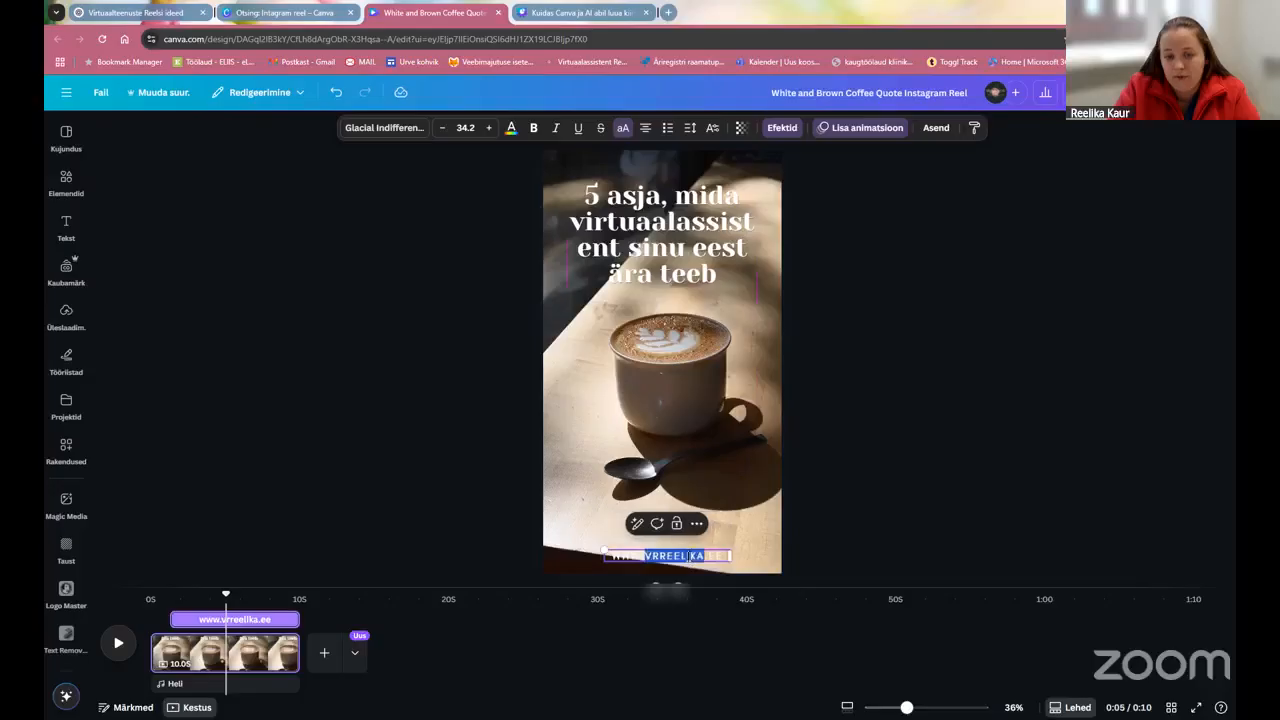
pyautogui.click(689, 556)
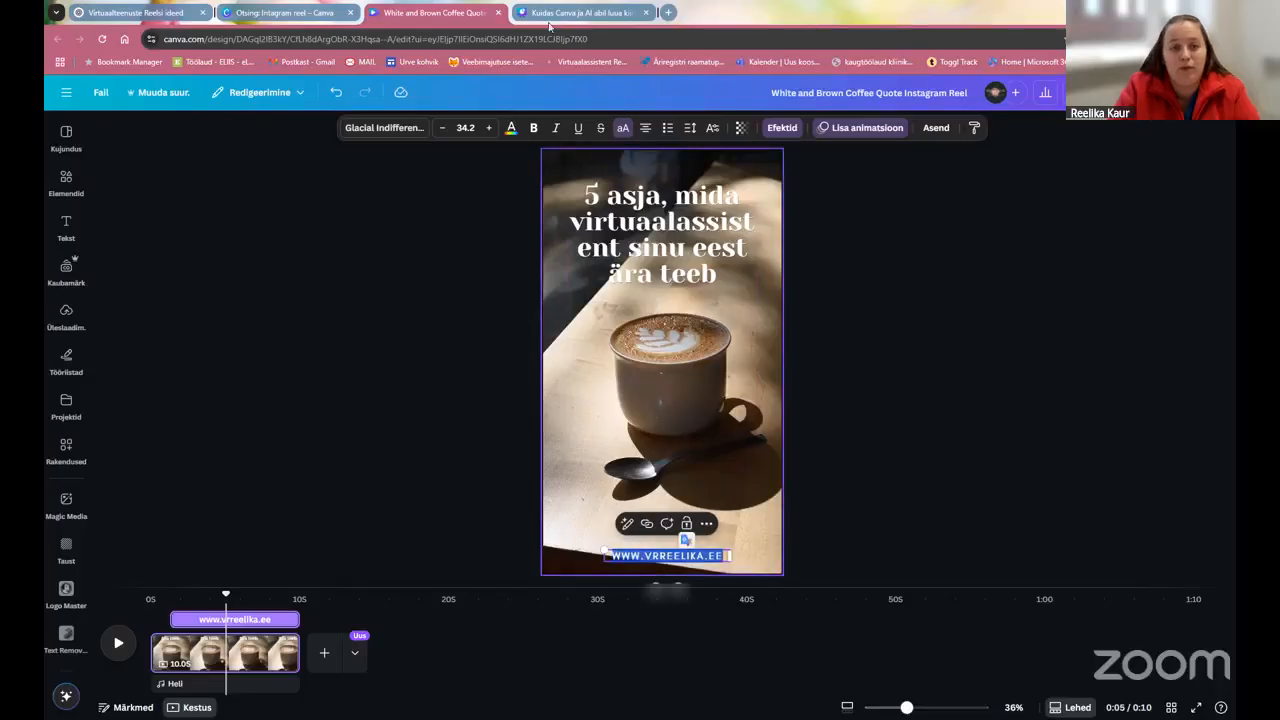
pyautogui.click(511, 127)
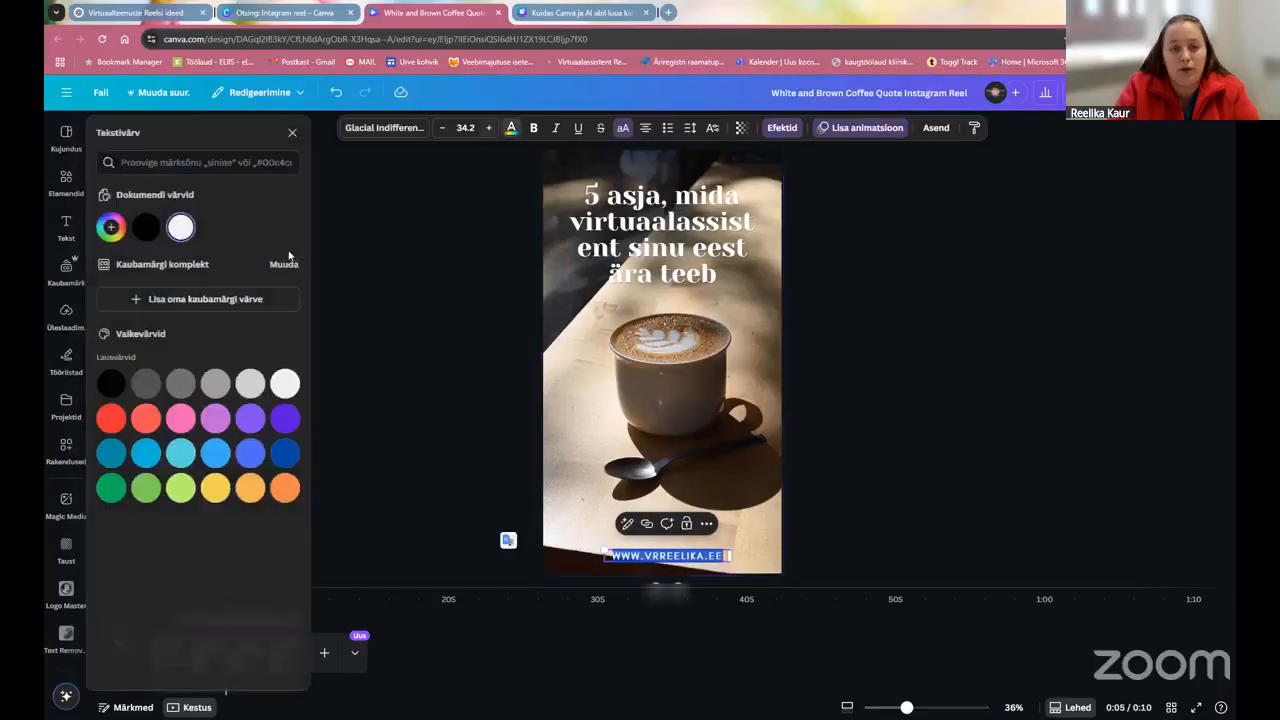
pyautogui.click(851, 377)
pyautogui.click(757, 446)
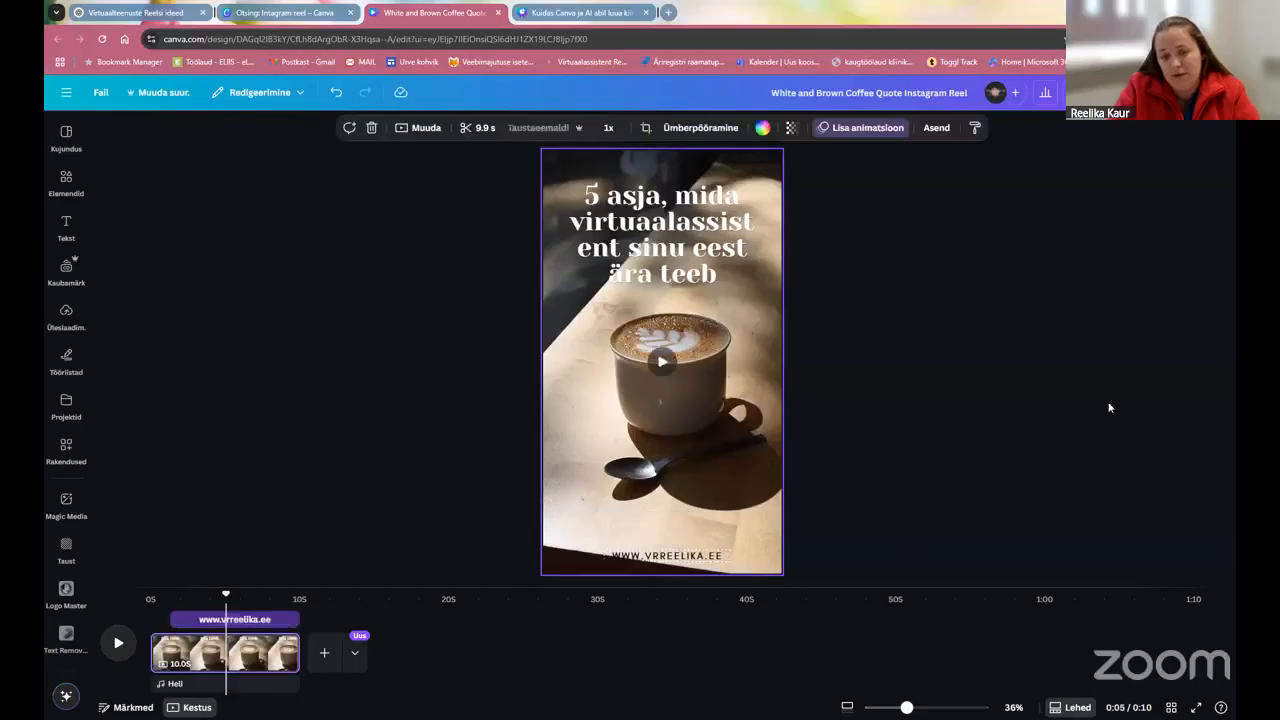
# - Select the locked website address text and undo its lock to make it editable again
pyautogui.click(675, 558)
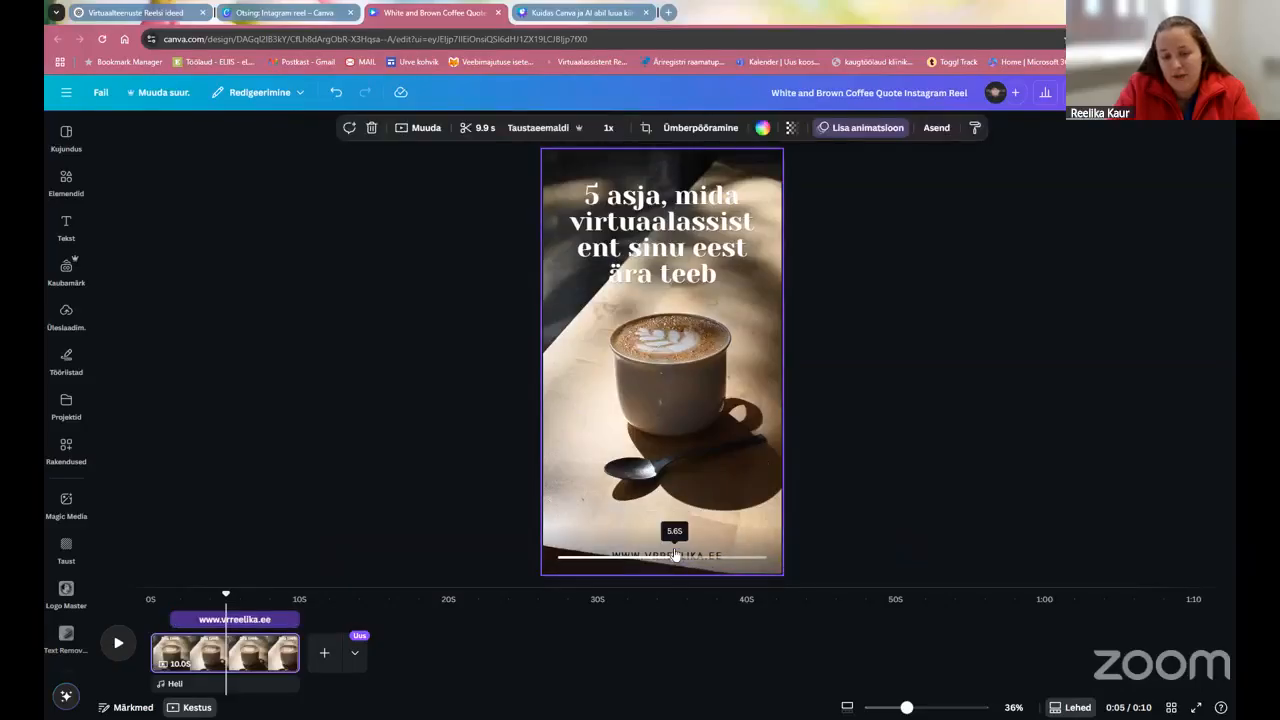
pyautogui.click(621, 558)
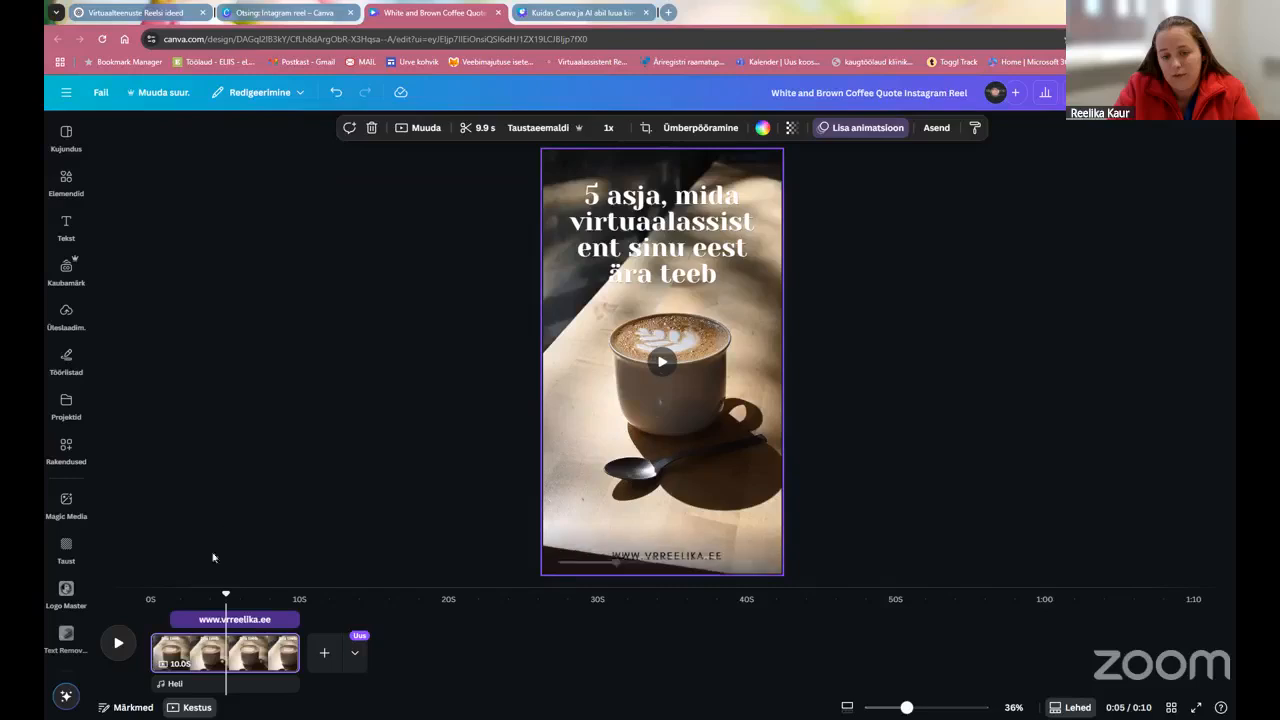
pyautogui.click(218, 620)
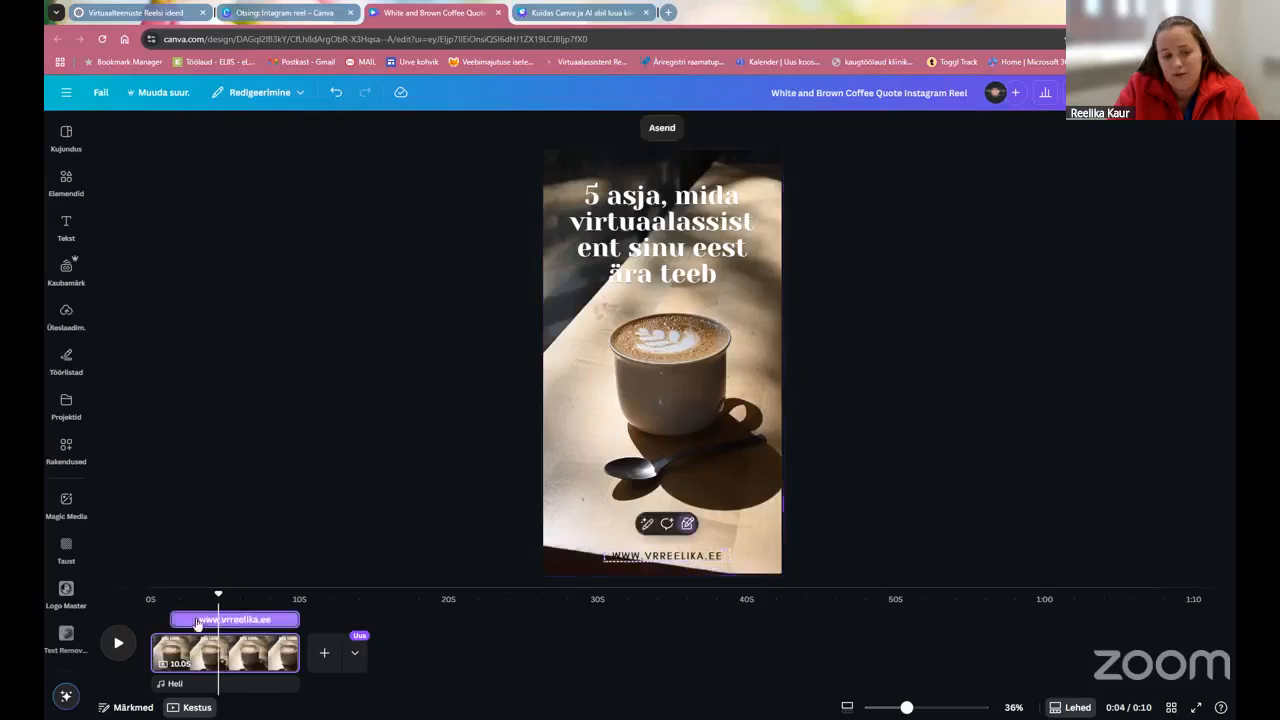
pyautogui.click(679, 547)
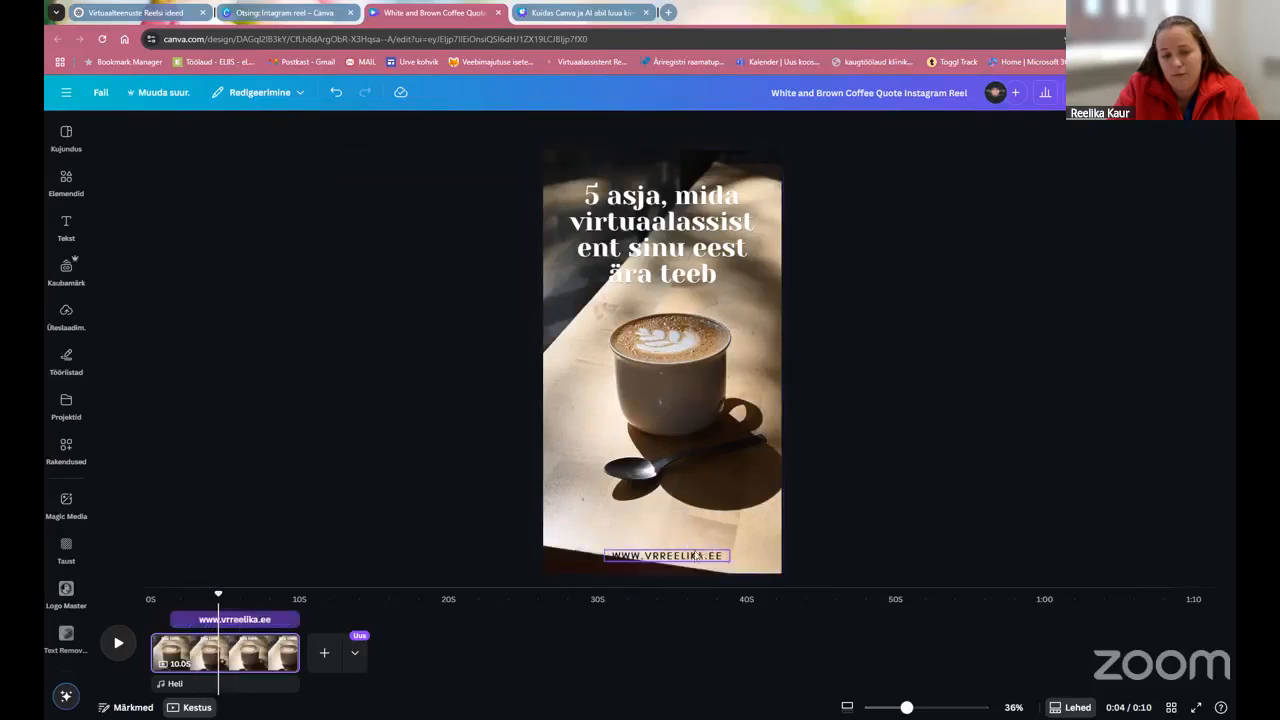
pyautogui.click(693, 561)
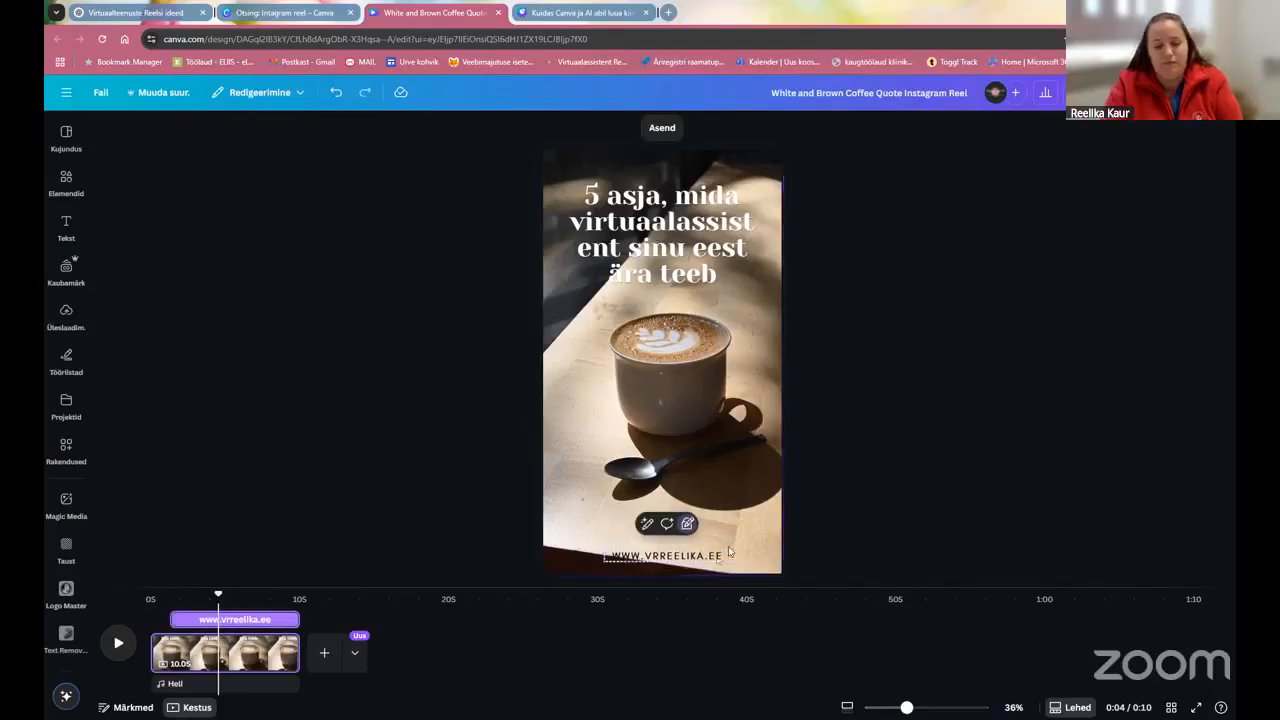
pyautogui.click(652, 570)
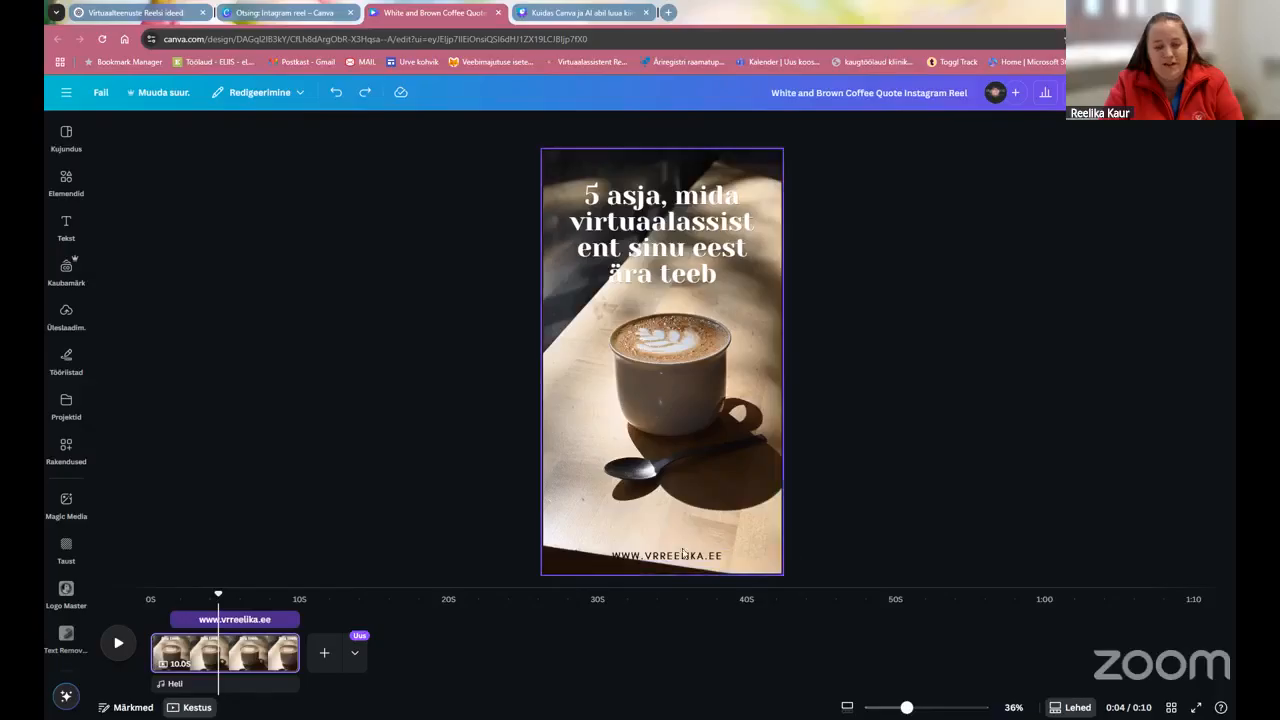
# - Move the website address slightly higher and set its text colour to black
pyautogui.moveTo(689, 553); pyautogui.dragTo(688, 549)
pyautogui.doubleClick(687, 544)
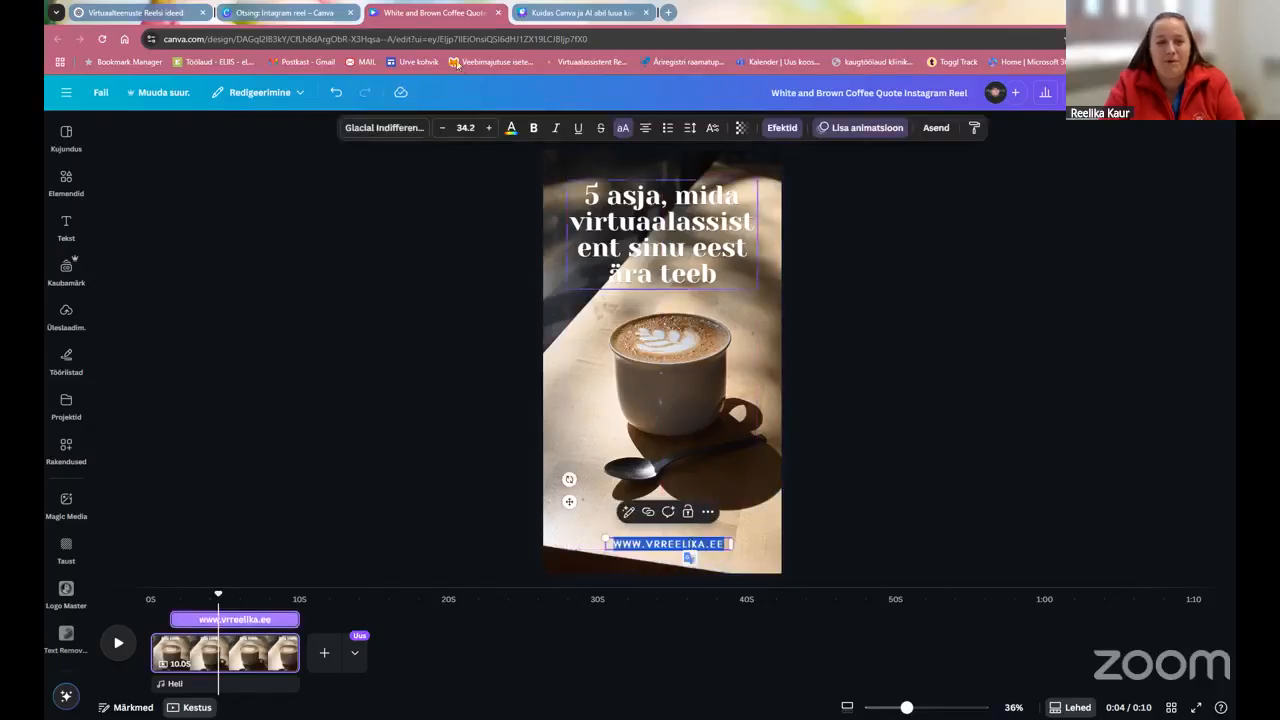
pyautogui.click(508, 133)
pyautogui.click(150, 233)
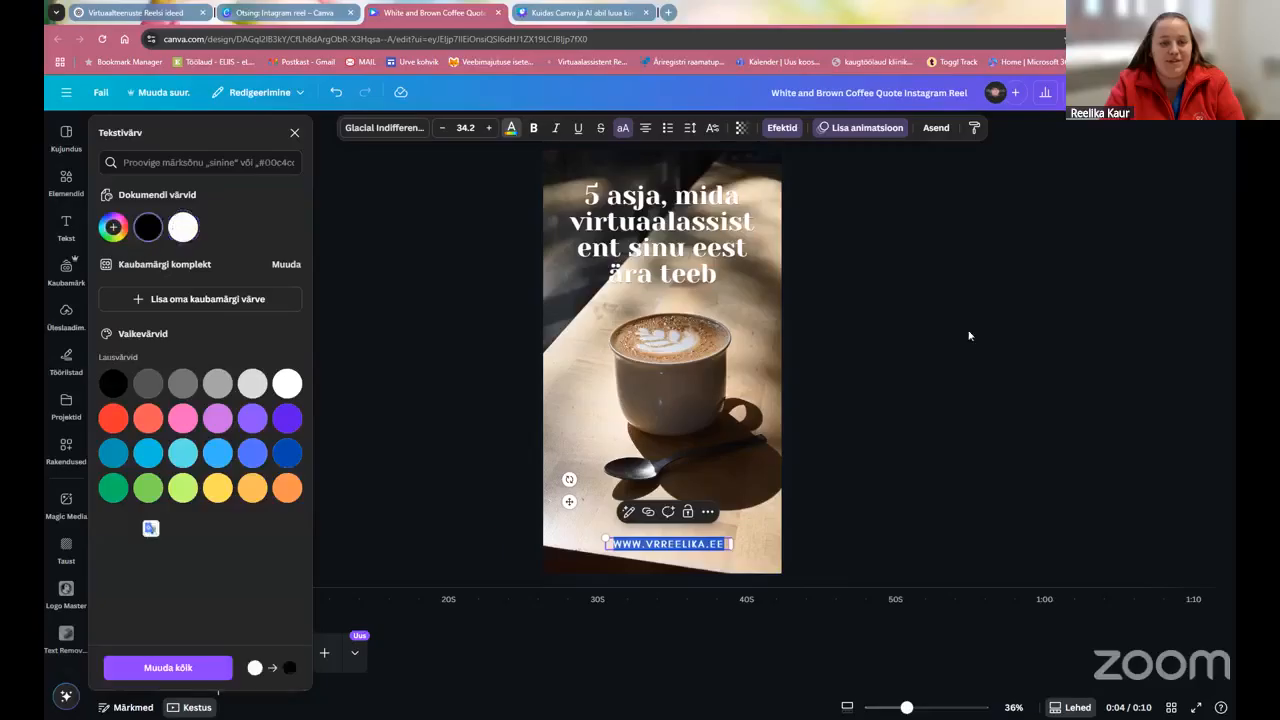
pyautogui.click(969, 335)
pyautogui.click(857, 439)
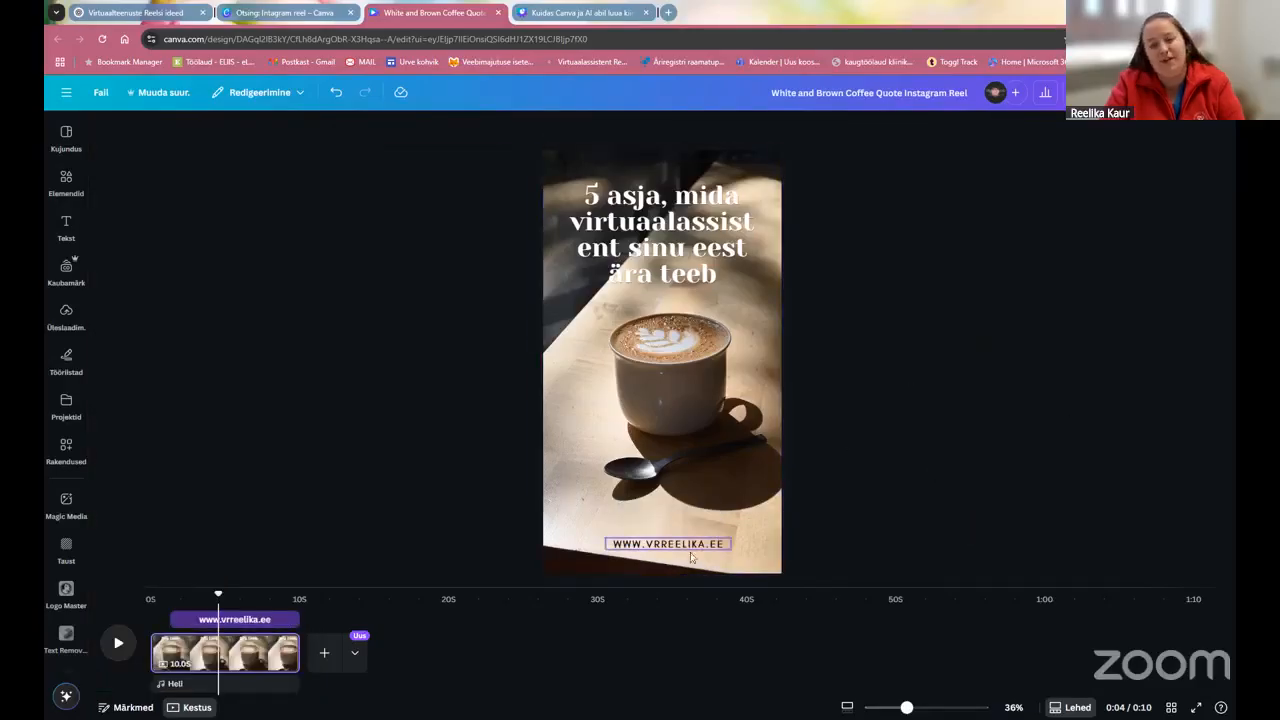
# - Centre the website address horizontally beneath the cup and deselect it
pyautogui.moveTo(683, 551); pyautogui.dragTo(672, 548)
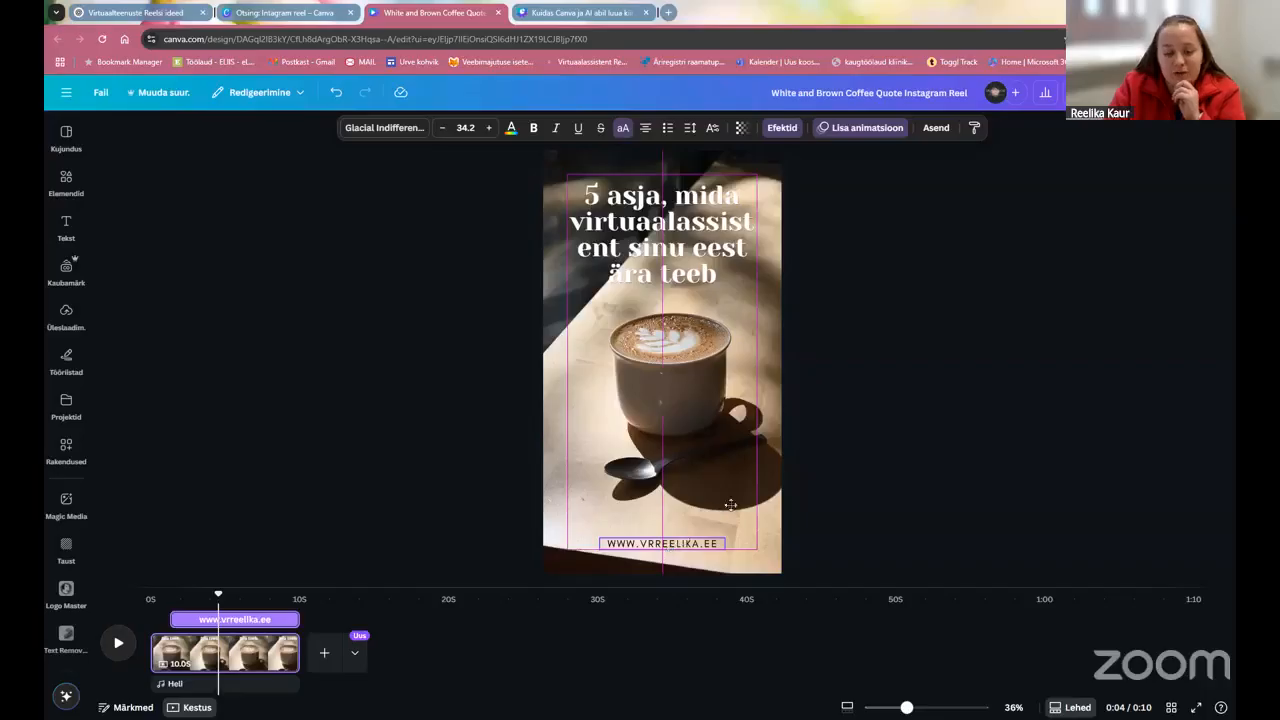
pyautogui.moveTo(730, 505); pyautogui.dragTo(750, 486)
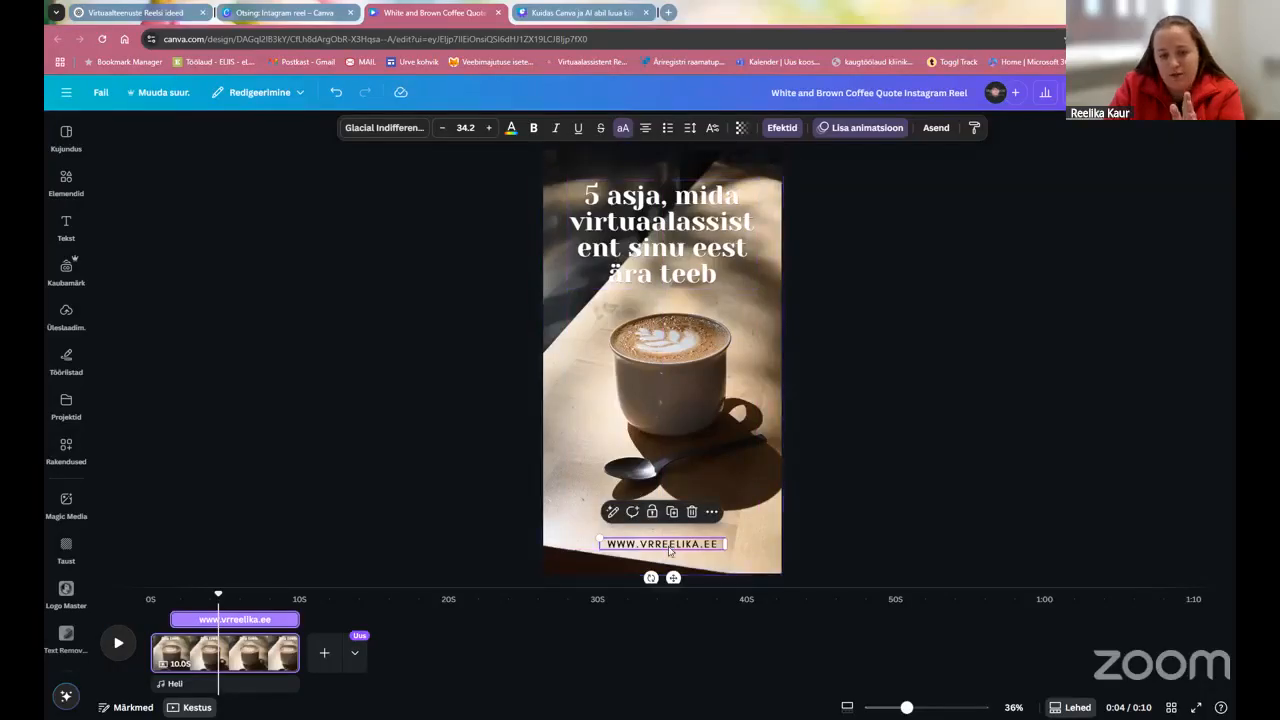
pyautogui.moveTo(674, 546)
pyautogui.mouseDown()
pyautogui.moveTo(666, 358)
pyautogui.moveTo(668, 550)
pyautogui.mouseUp()
pyautogui.click(823, 502)
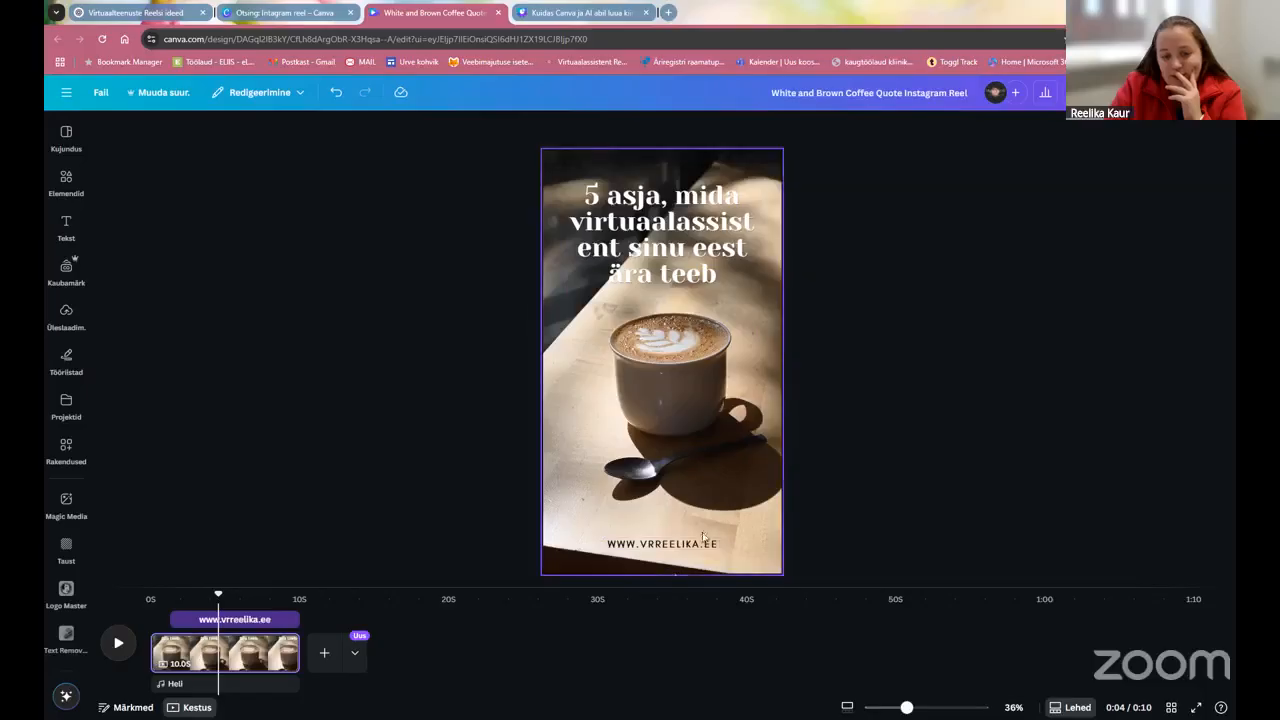
# - Move the "5 asja, mida virtuaalassistent sinu eest ära teeb" heading lower, just above the coffee cup
pyautogui.click(662, 248)
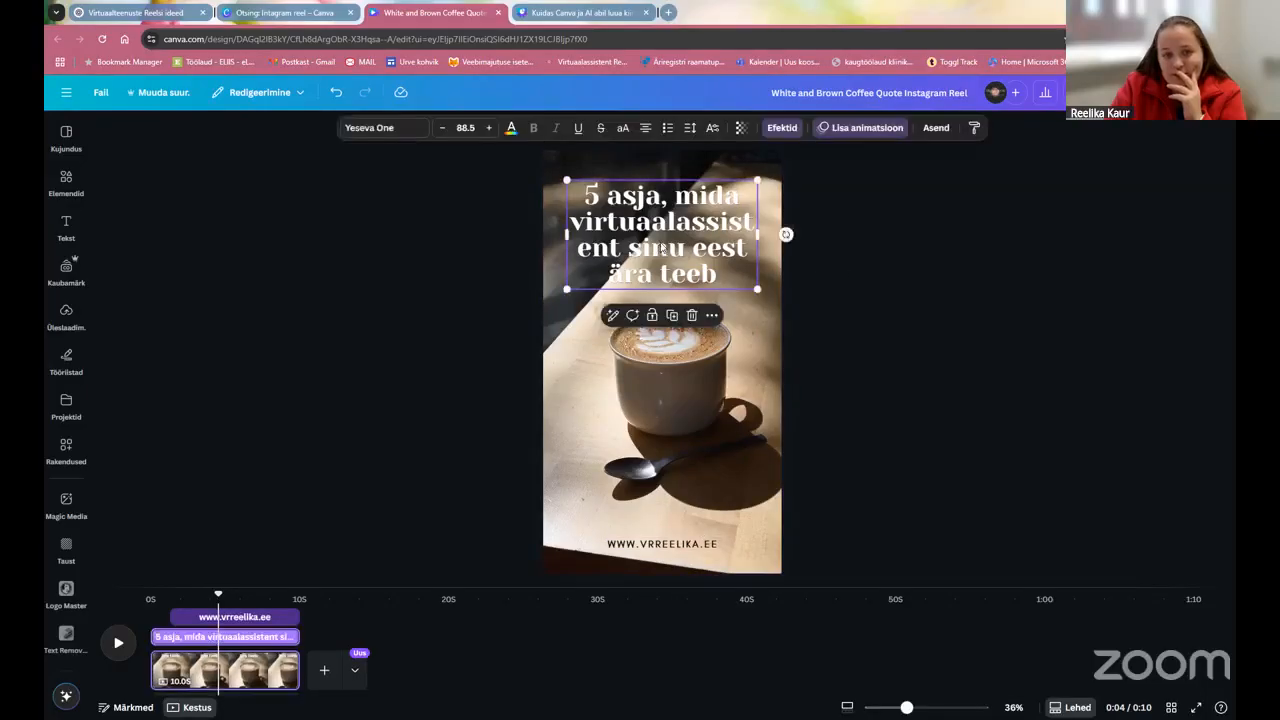
pyautogui.moveTo(679, 252)
pyautogui.mouseDown()
pyautogui.moveTo(679, 264)
pyautogui.moveTo(679, 248)
pyautogui.mouseUp()
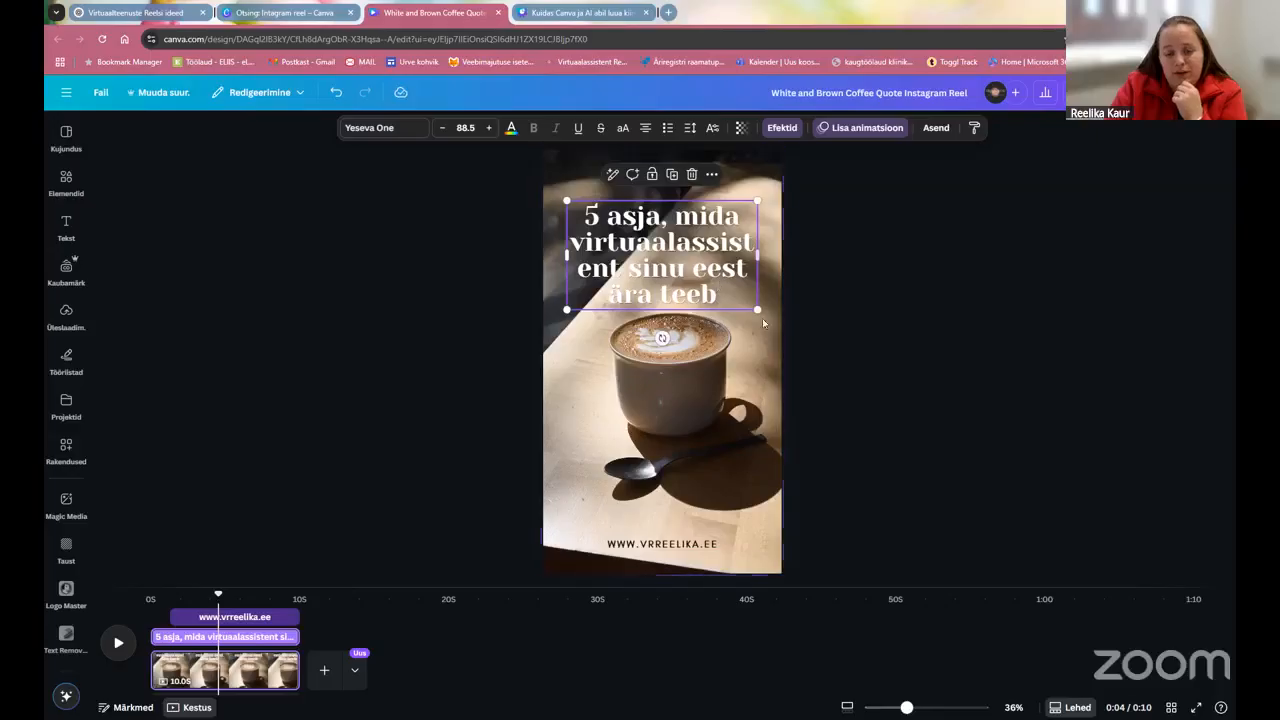
pyautogui.click(847, 333)
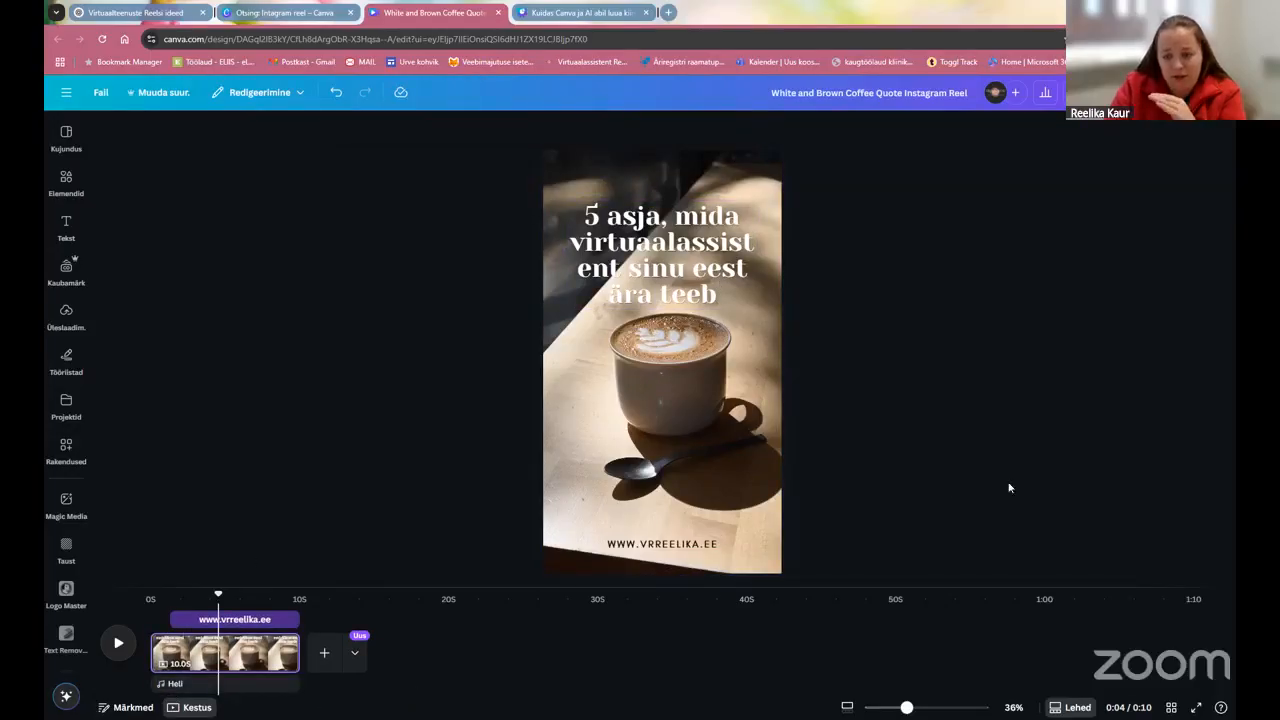
pyautogui.click(689, 262)
pyautogui.click(850, 312)
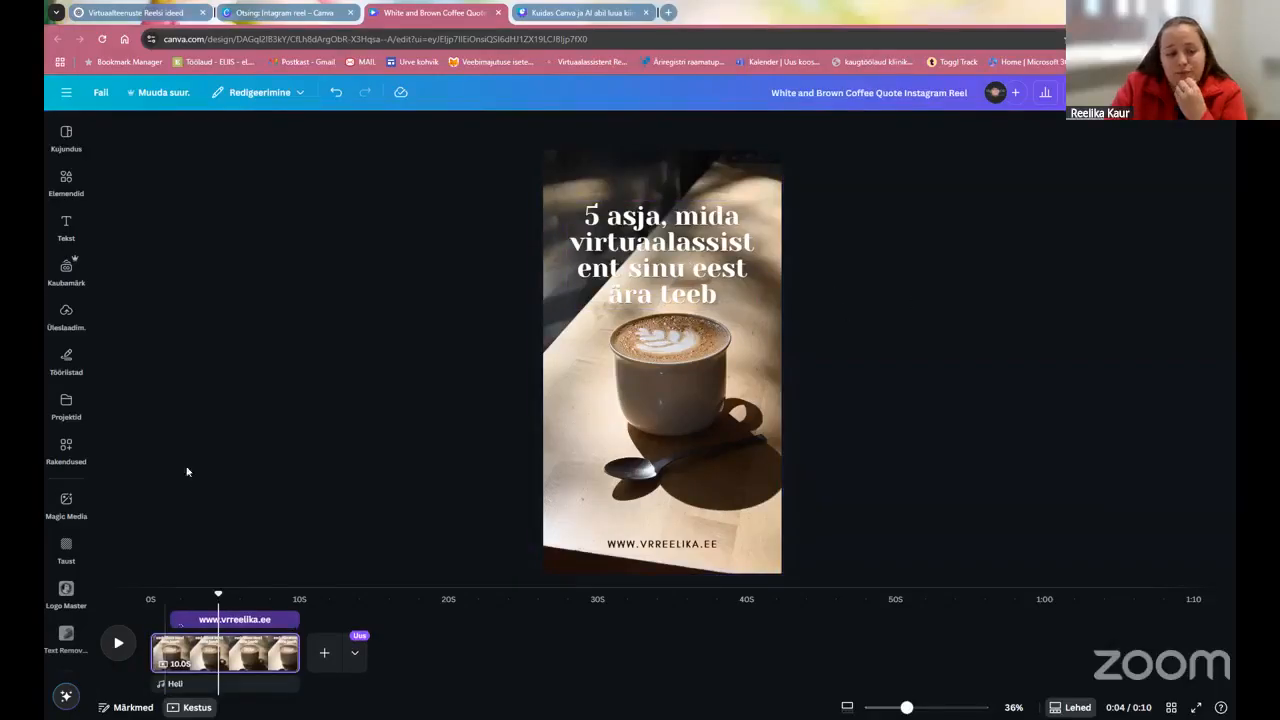
# - Check the Reels ideas in ChatGPT, then close the Canva template search page and return to the reel
pyautogui.click(150, 13)
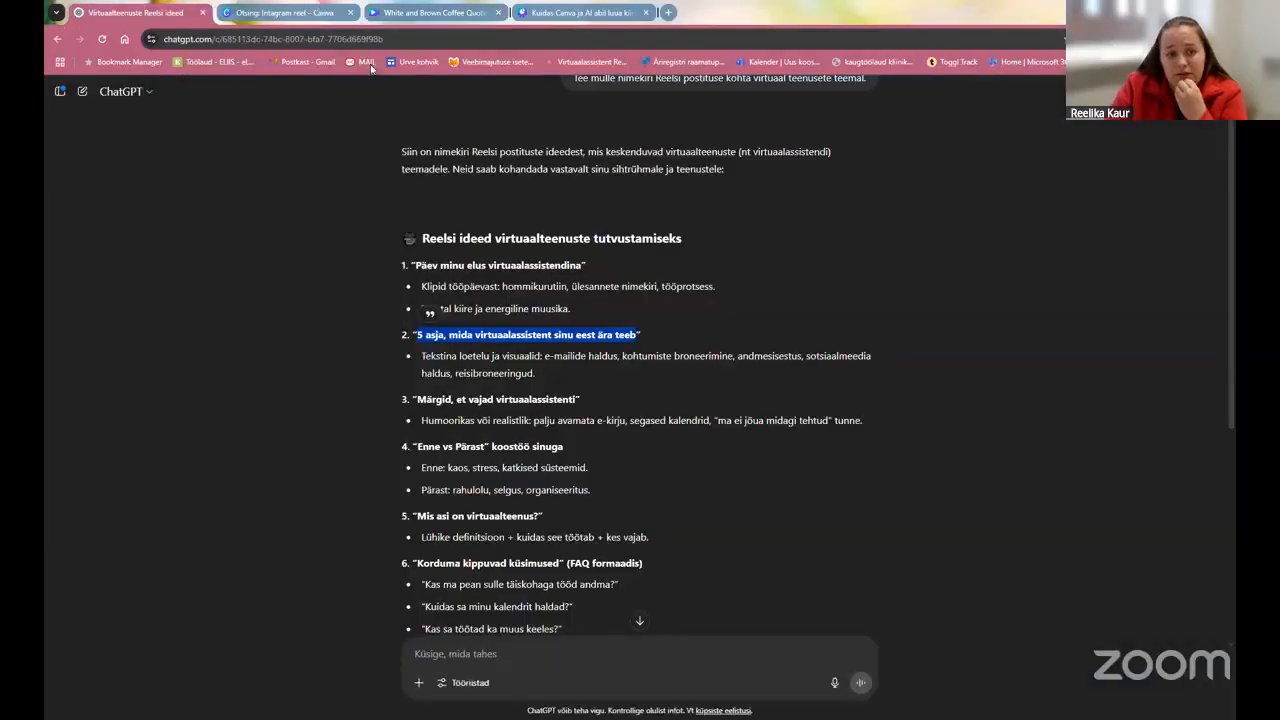
pyautogui.click(291, 12)
pyautogui.click(153, 13)
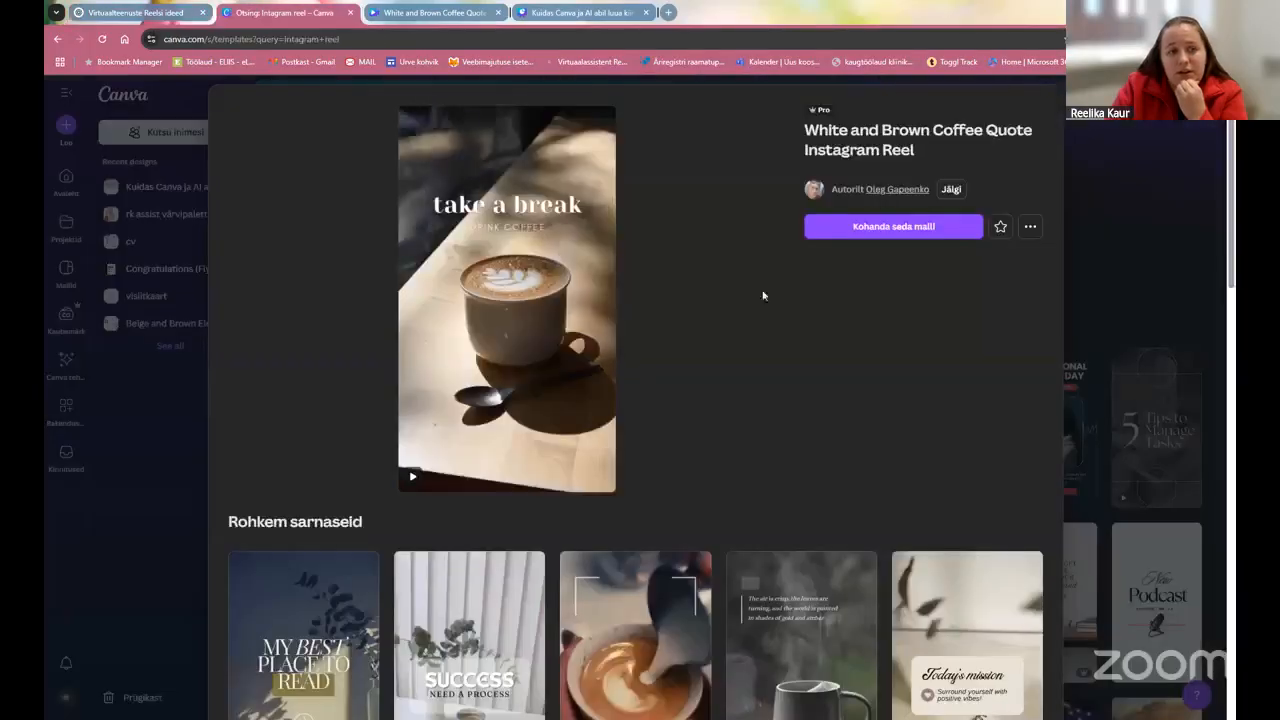
pyautogui.click(262, 14)
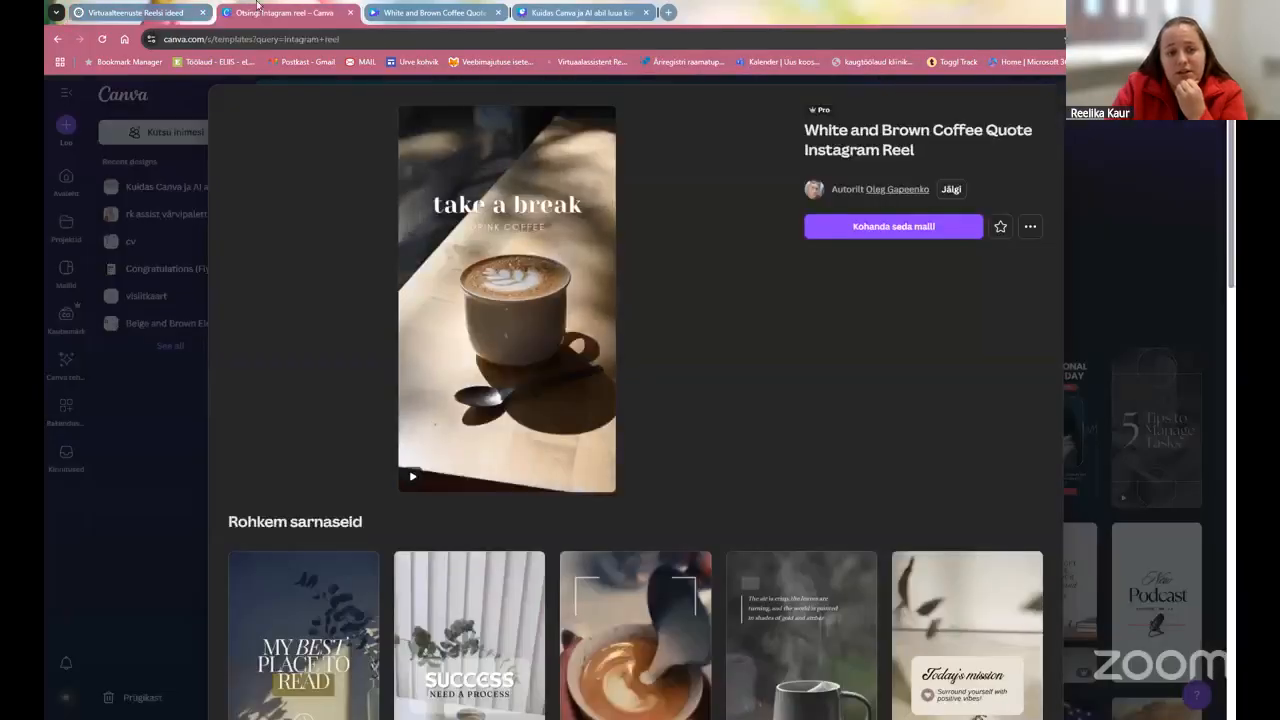
pyautogui.click(351, 12)
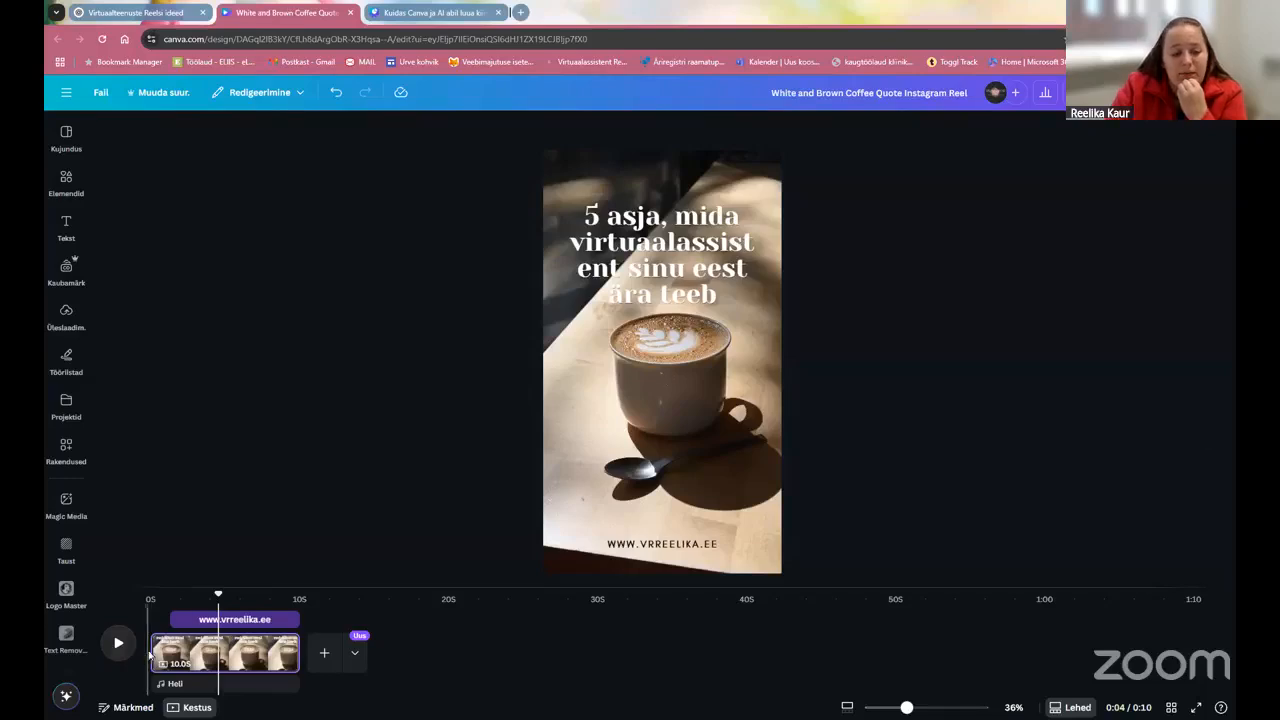
# - Play the reel from the beginning to preview the heading and website address animations, then replay it
pyautogui.click(153, 655)
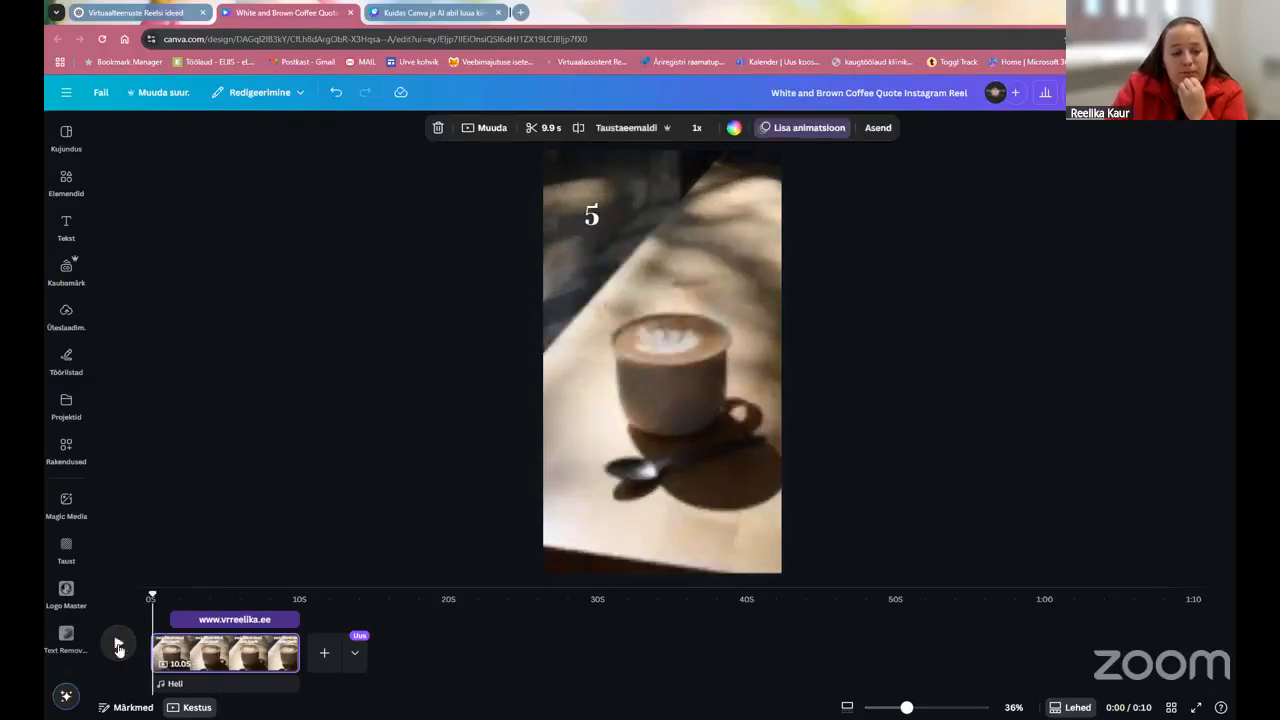
pyautogui.click(118, 645)
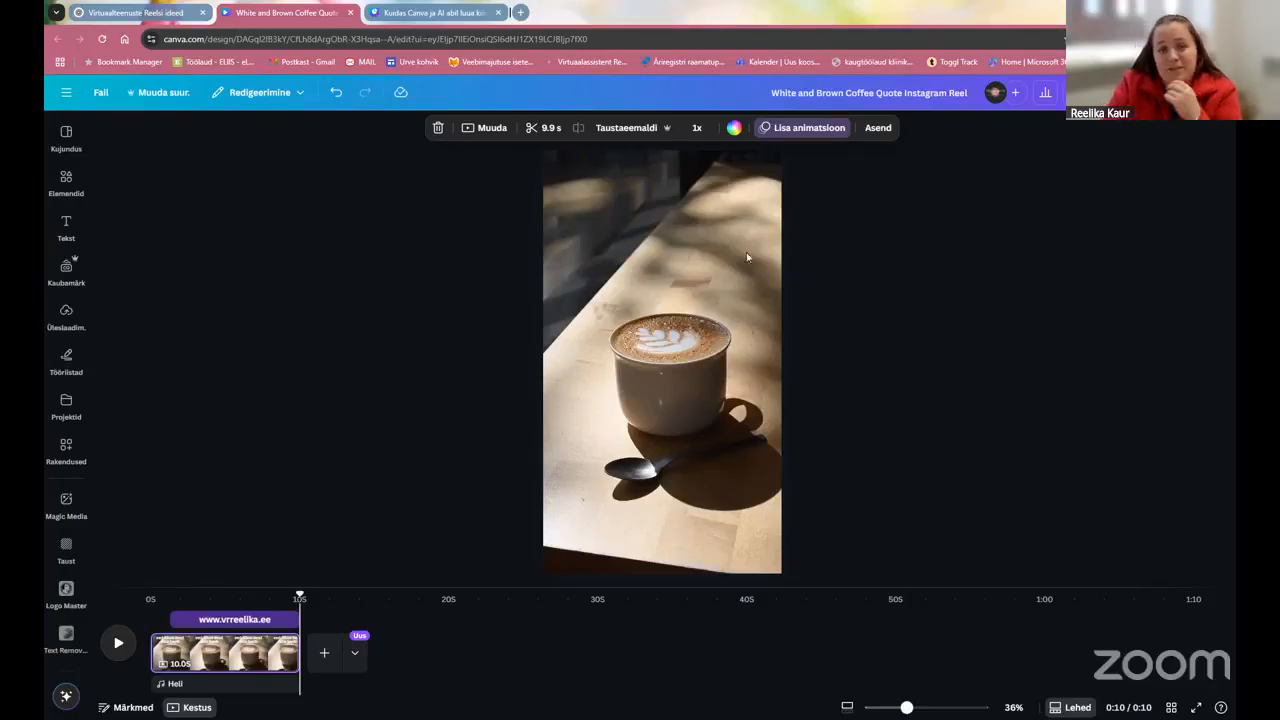
pyautogui.press('space')
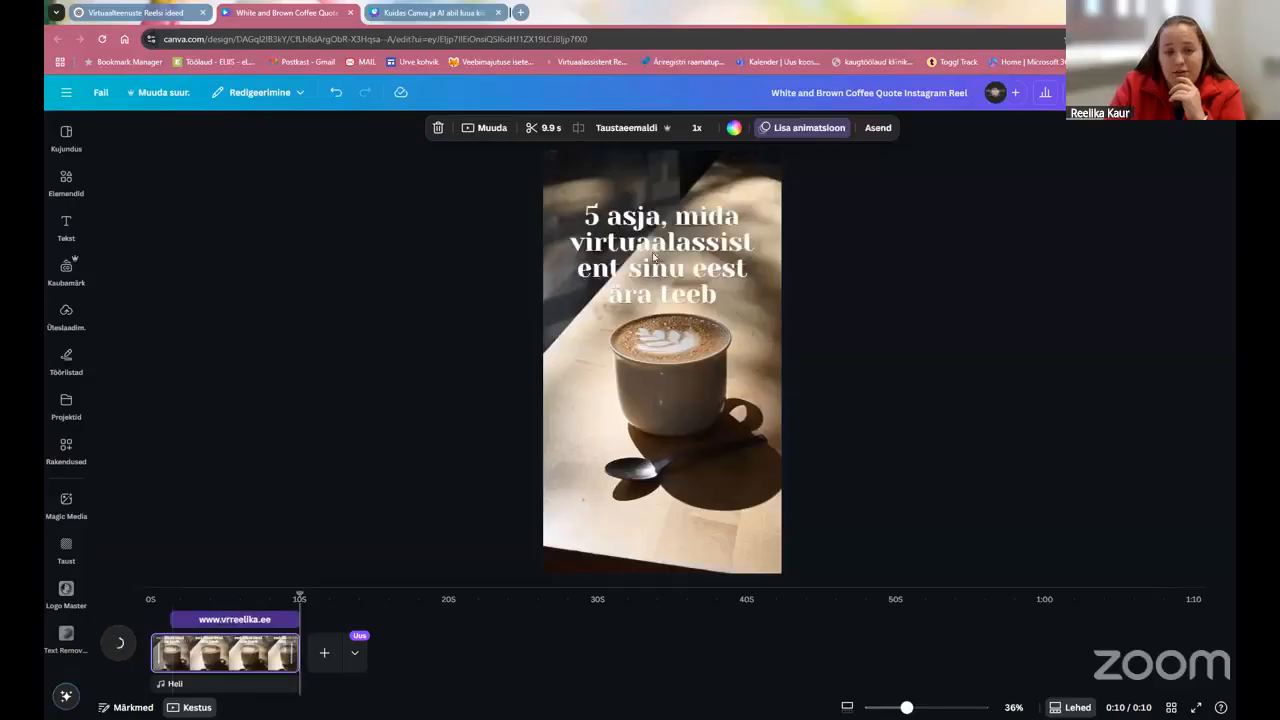
# - Examine the text effect styles and shape options for the "5 asja, mida virtuaalassistent sinu eest ära teeb" heading, and deselect it
pyautogui.click(697, 262)
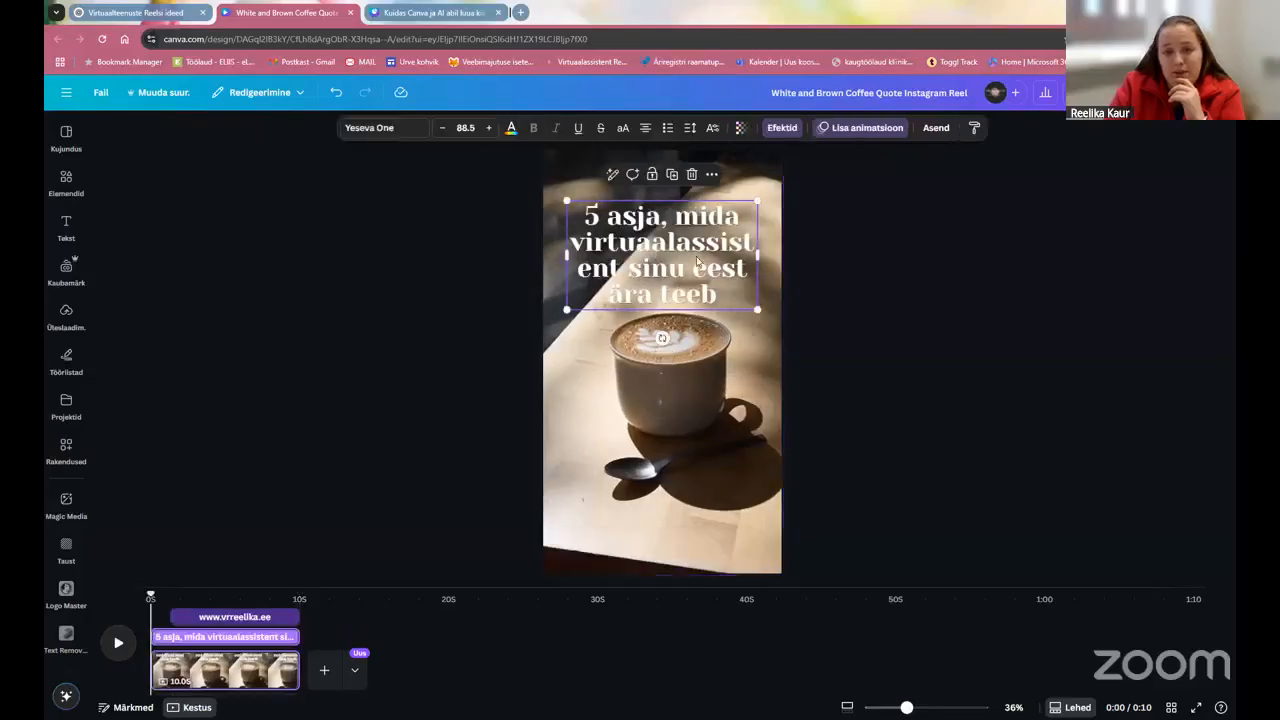
pyautogui.click(783, 128)
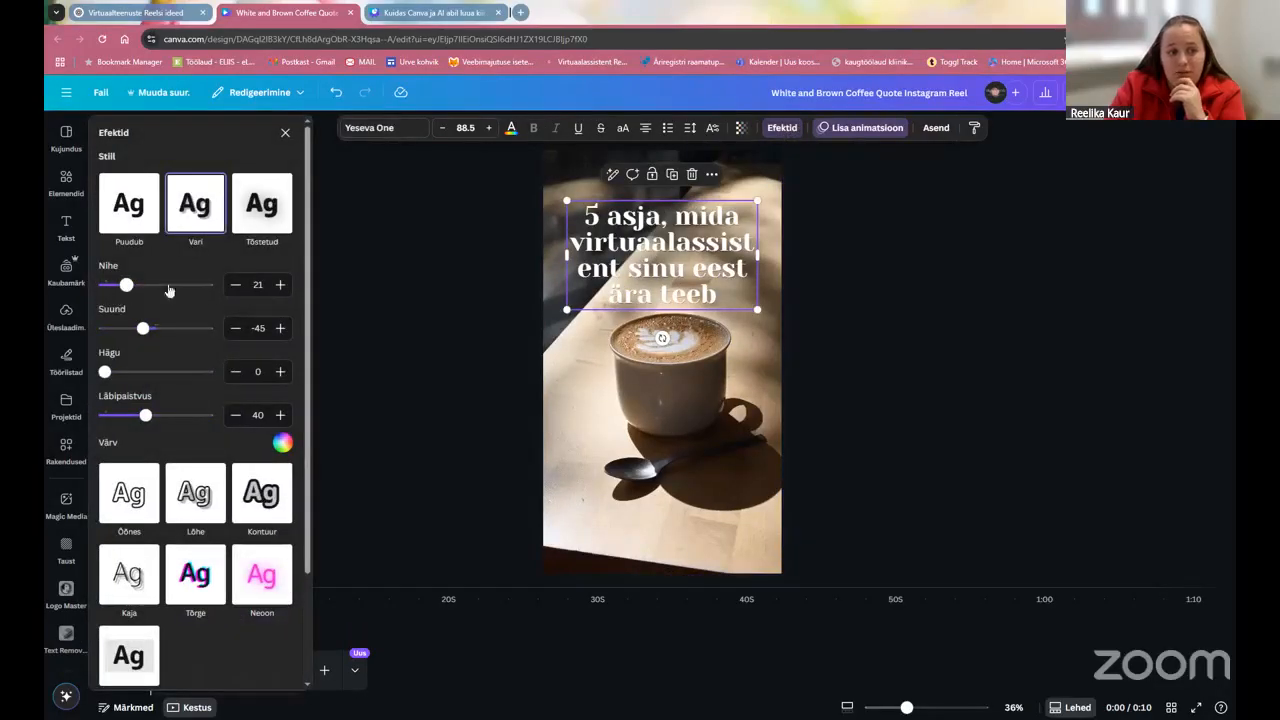
pyautogui.scroll(-2, 155, 495)
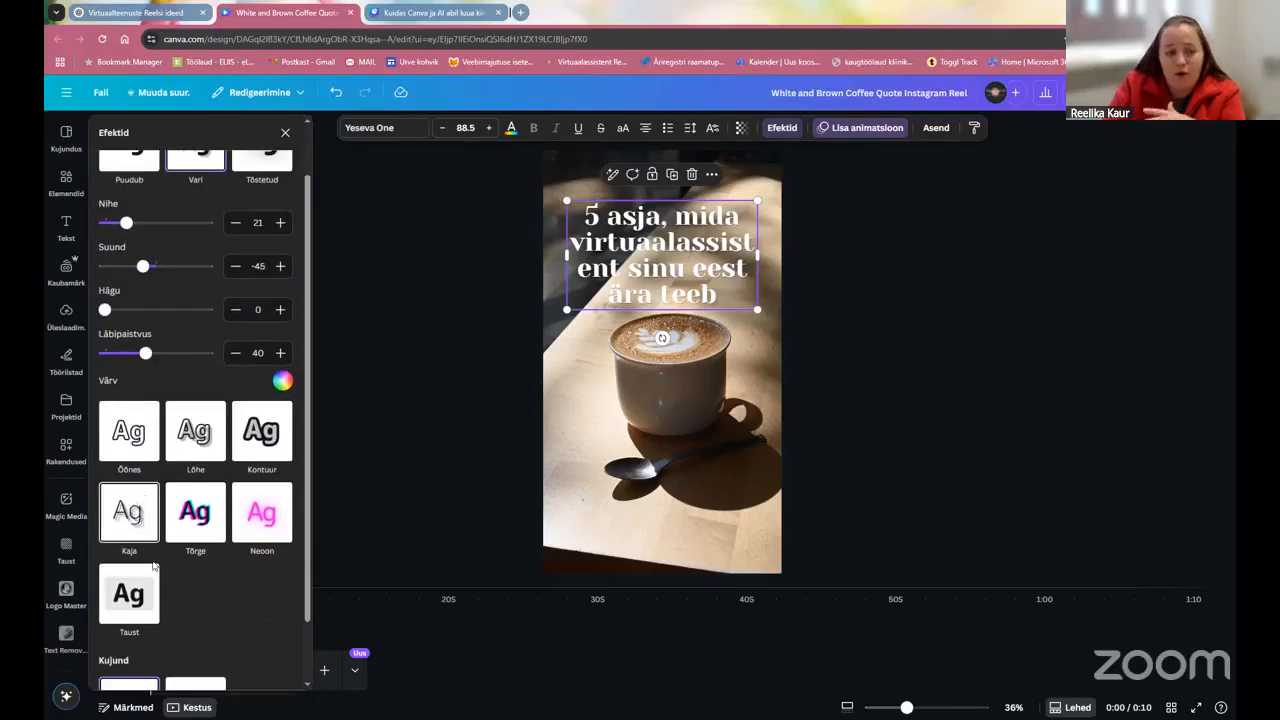
pyautogui.scroll(-2, 110, 512)
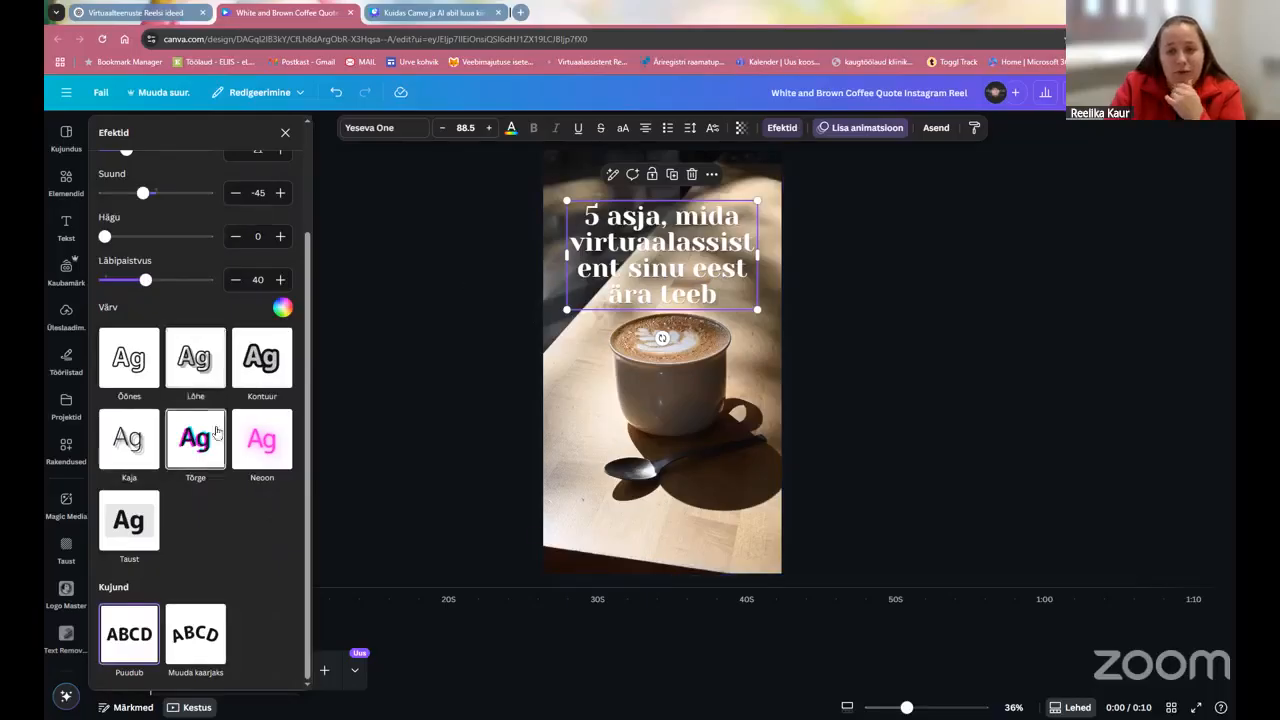
pyautogui.scroll(3, 220, 420)
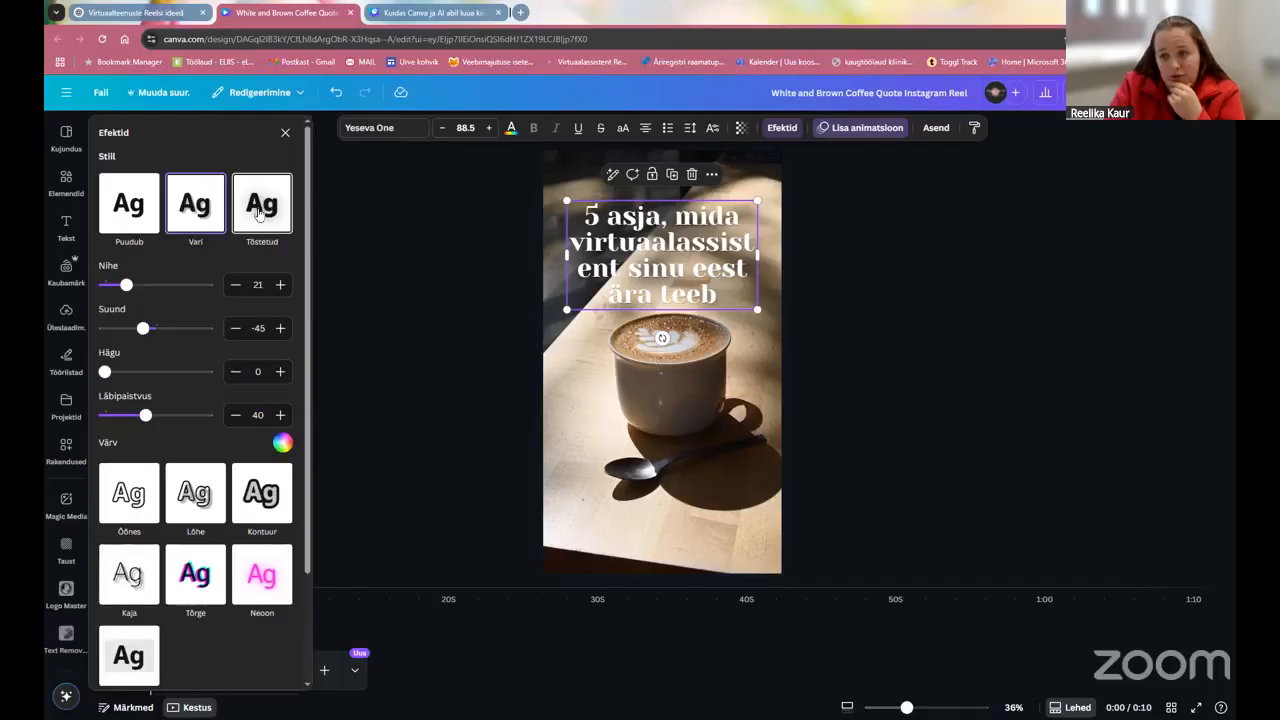
pyautogui.click(285, 133)
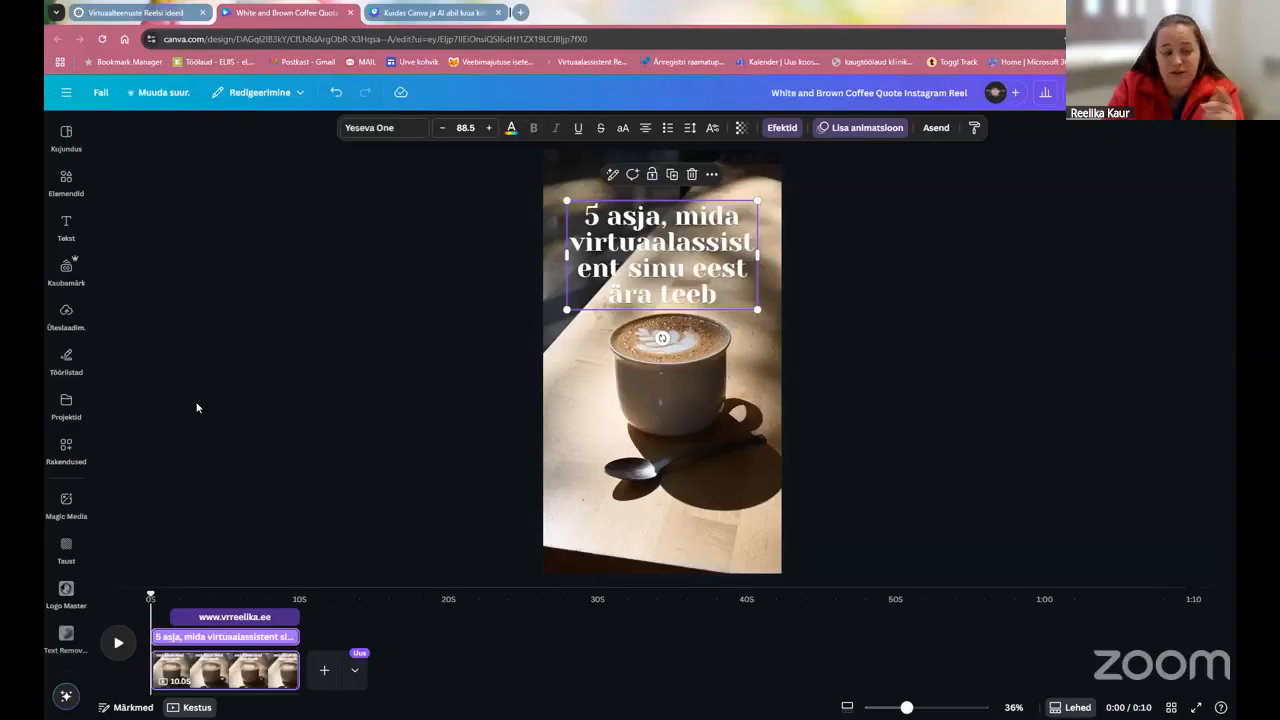
pyautogui.click(319, 409)
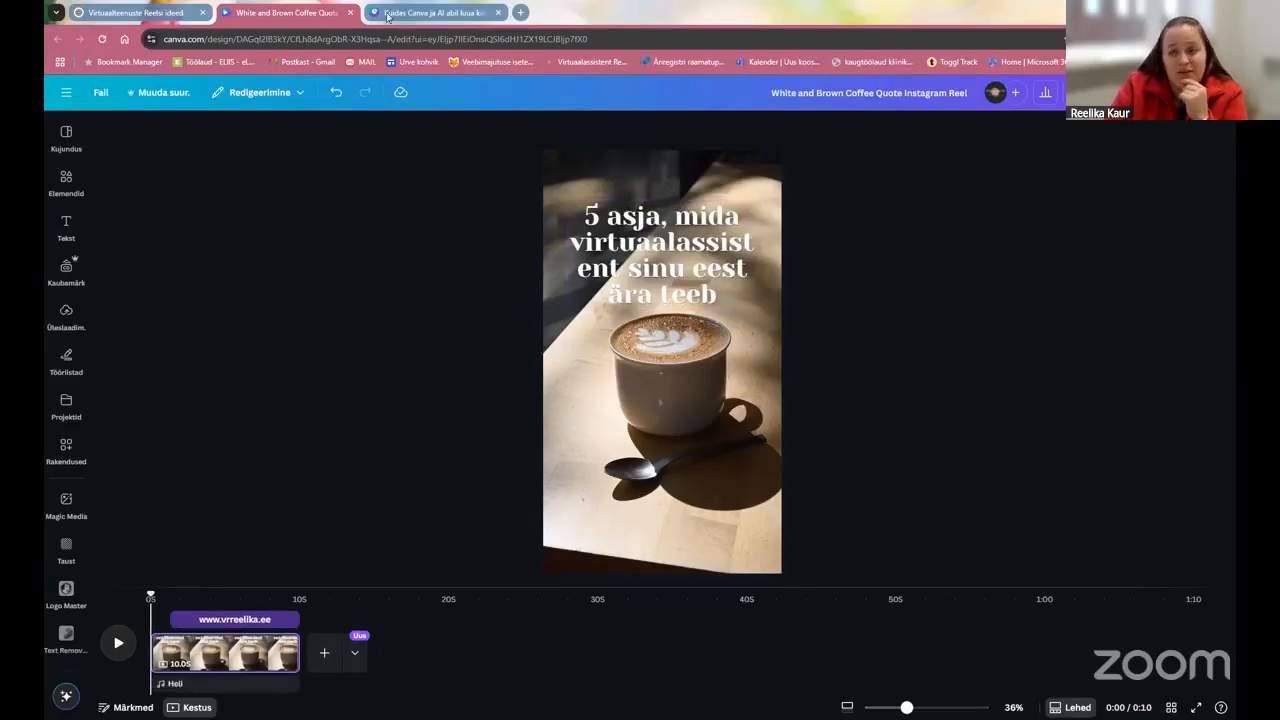
# - Preview the finished reel at full size with its heading and website address animations, and return to the editor
pyautogui.click(1118, 93)
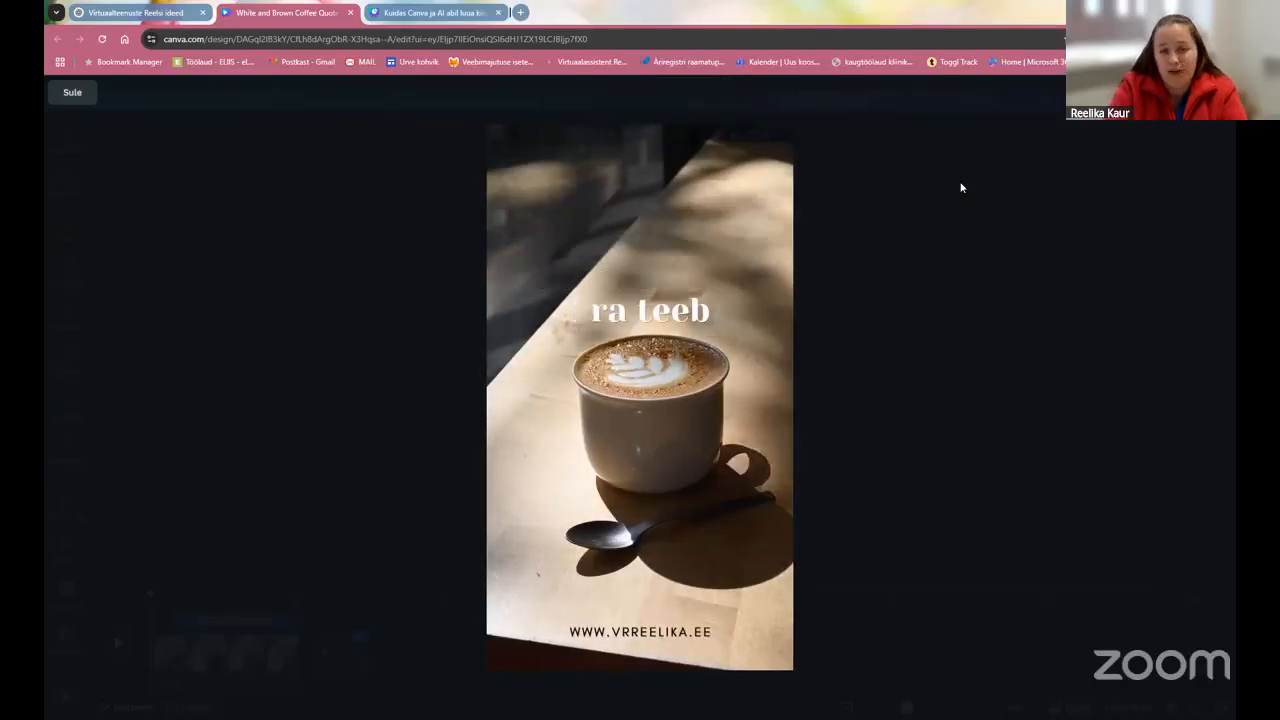
pyautogui.press('Escape')
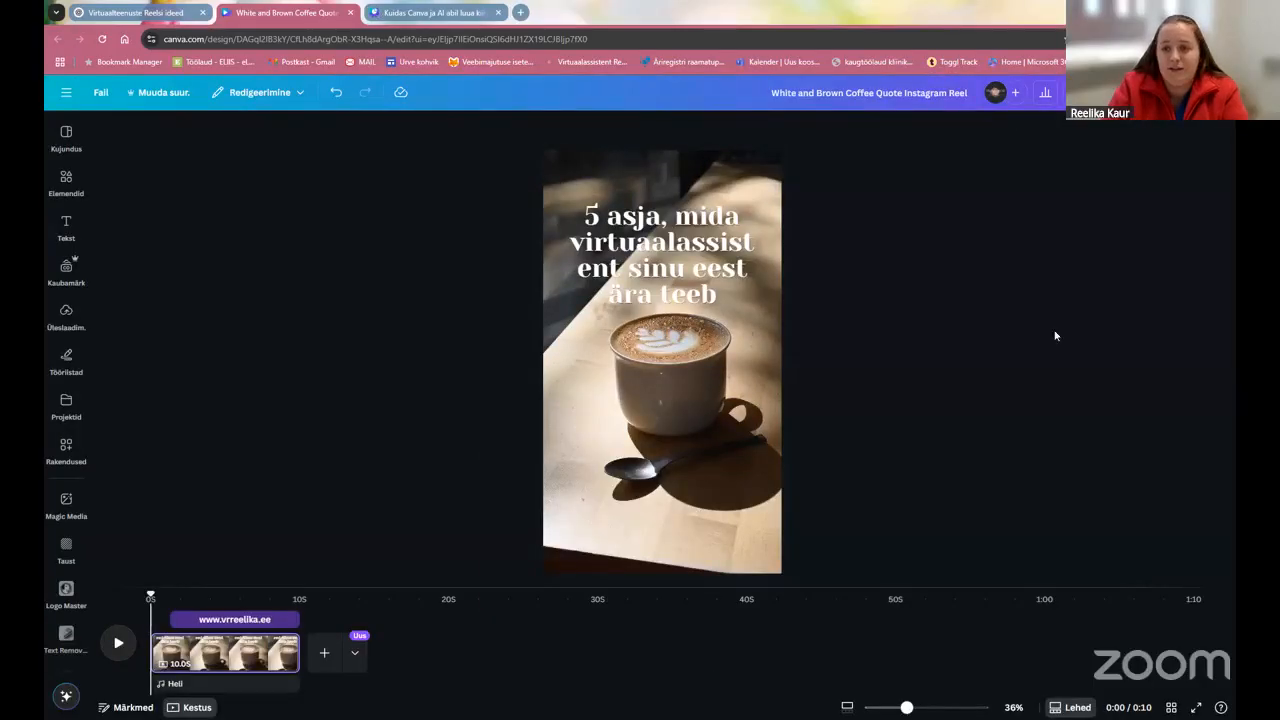
# - Switch to the Canva and AI slide presentation, advance to the closing "Uute kohtumisteni!" slide and exit full screen
pyautogui.hotkey('alt', 'Tab')
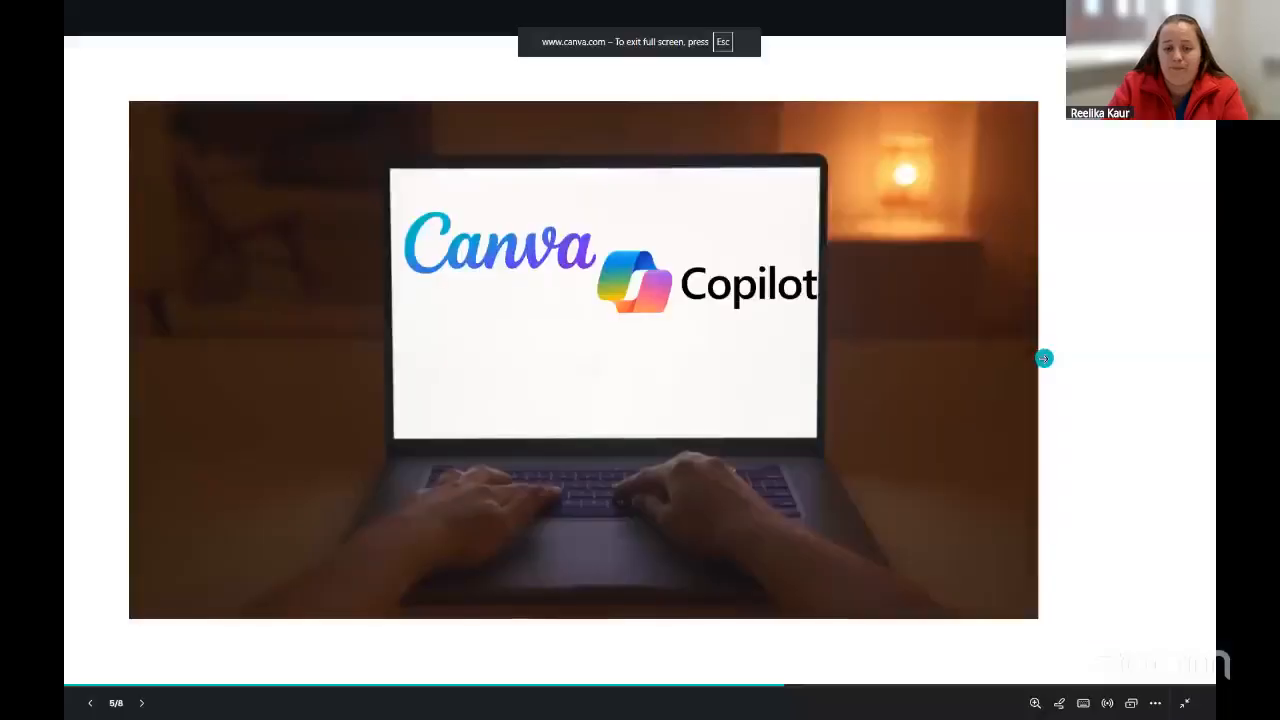
pyautogui.press('Right')
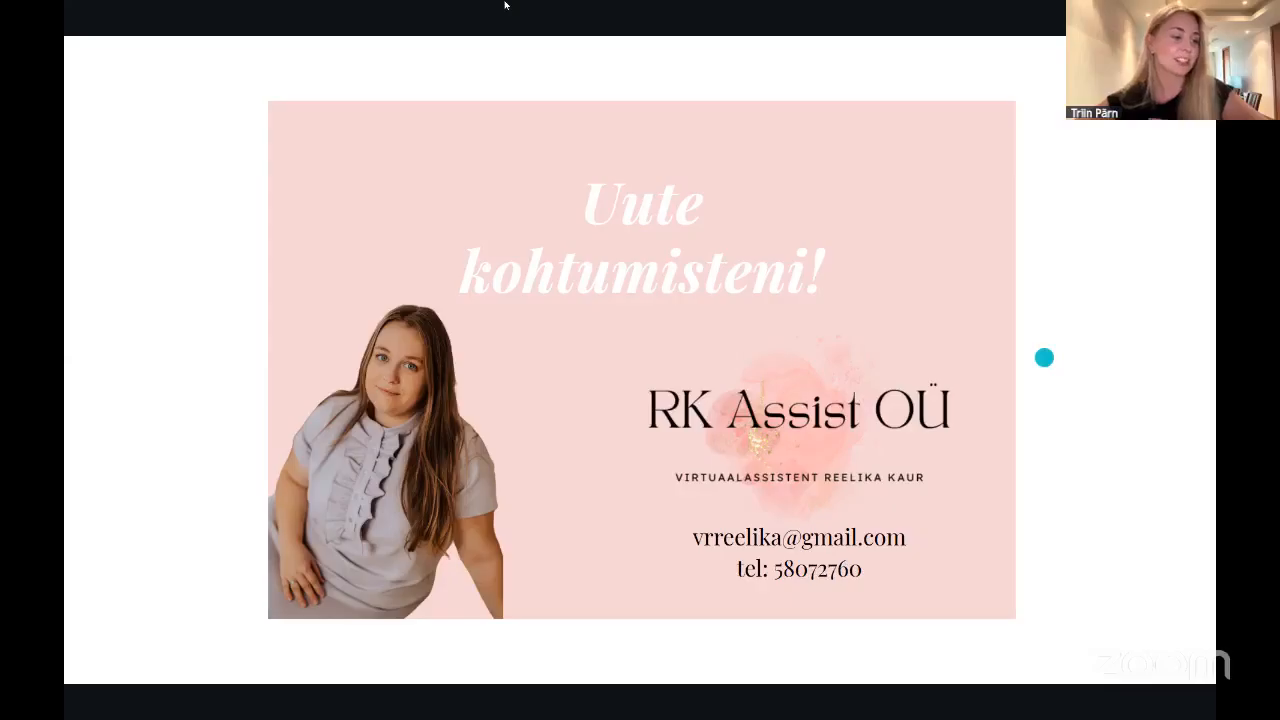
pyautogui.press('Escape')
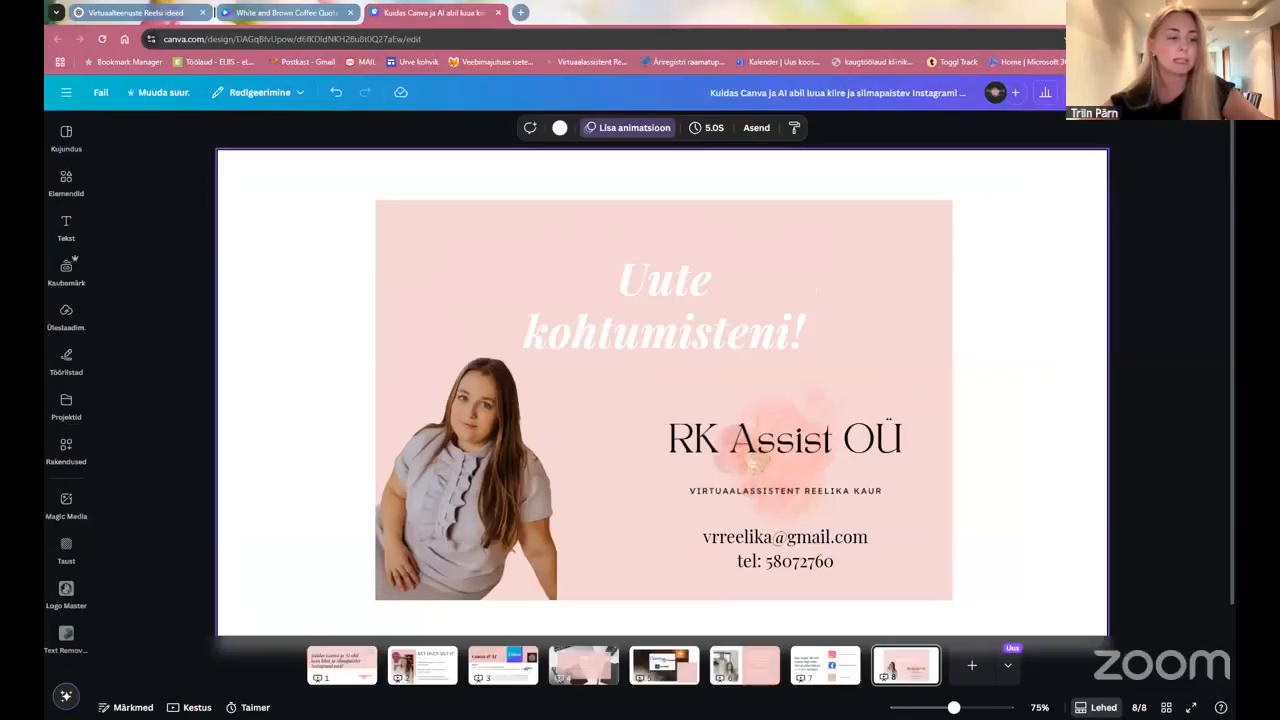